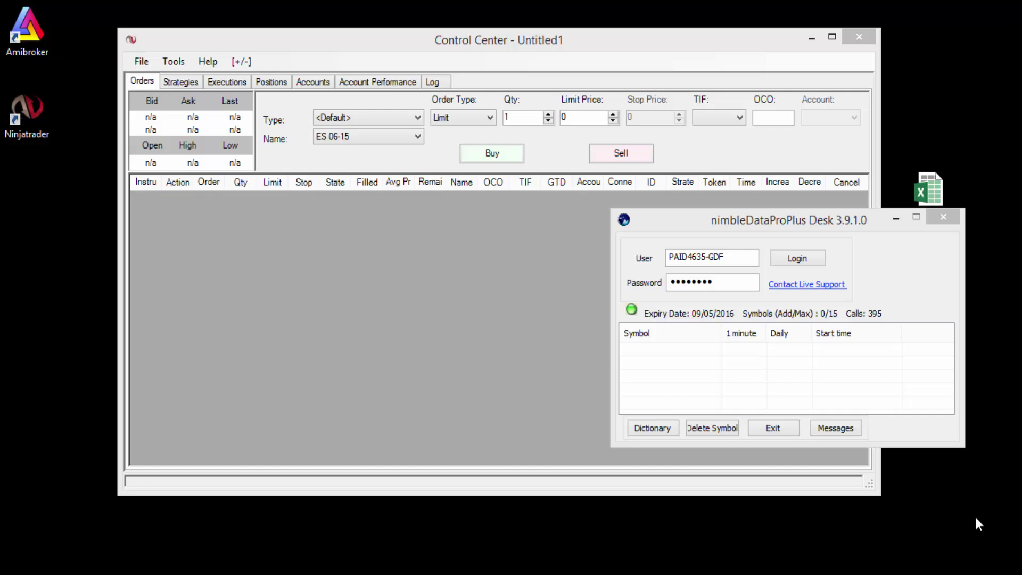
- Log in to the nimbleDataProPlus Desk data feed account with the user ID and password
left_click(795, 262)
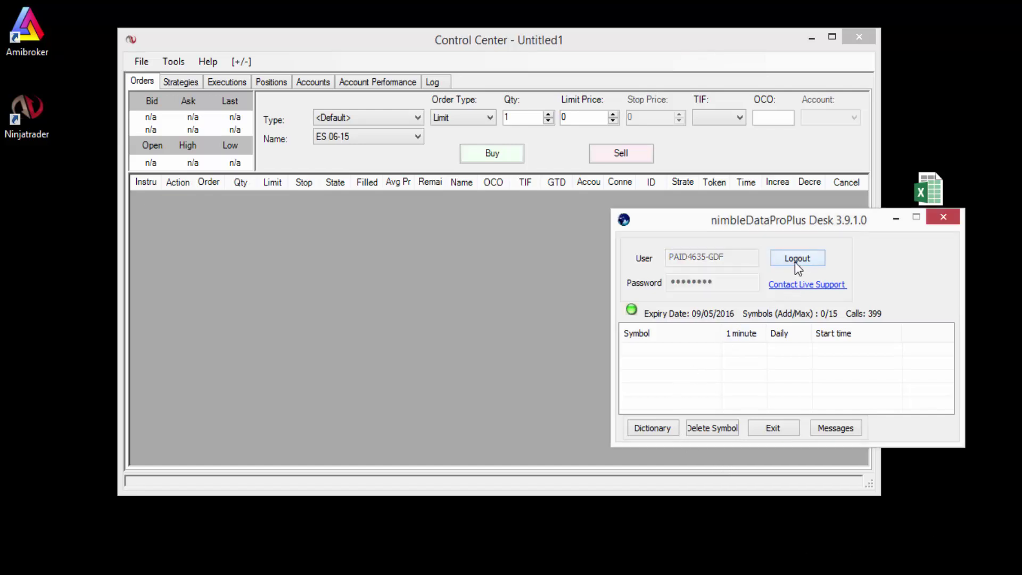
- Minimize nimbleDataProPlus and bring up NinjaTrader's Account Connection Set Up dialog
left_click(893, 223)
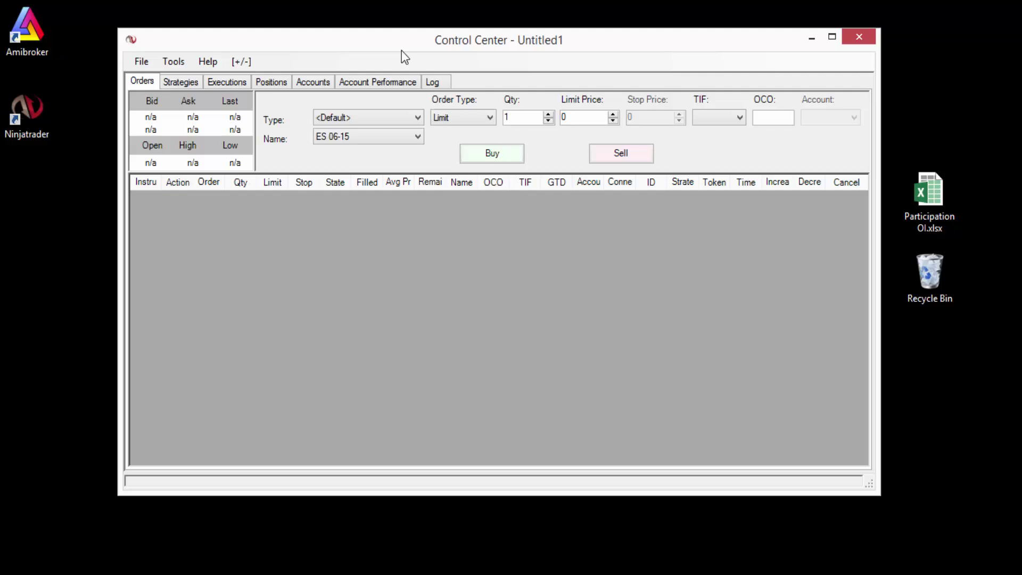
left_click(171, 62)
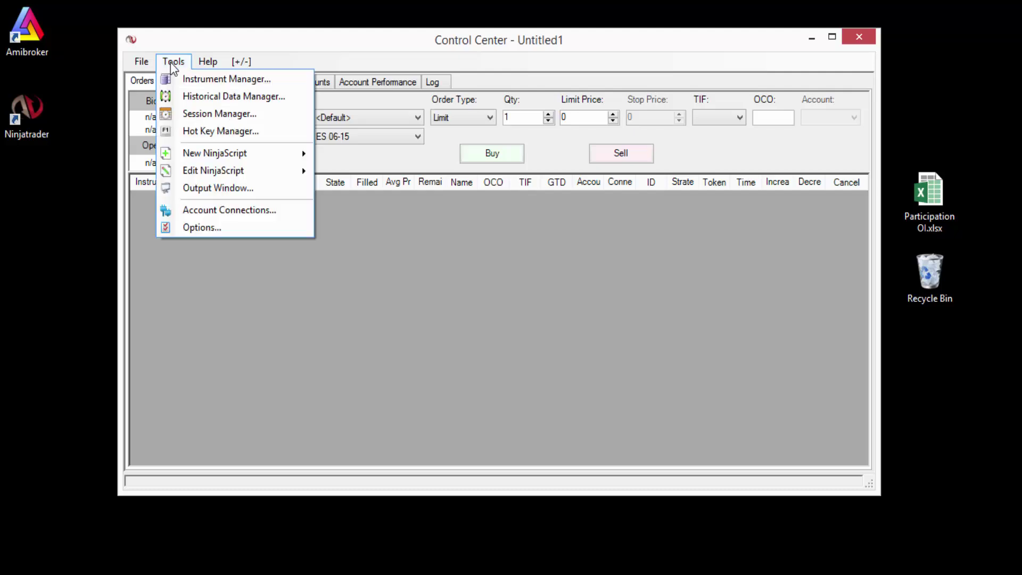
left_click(217, 210)
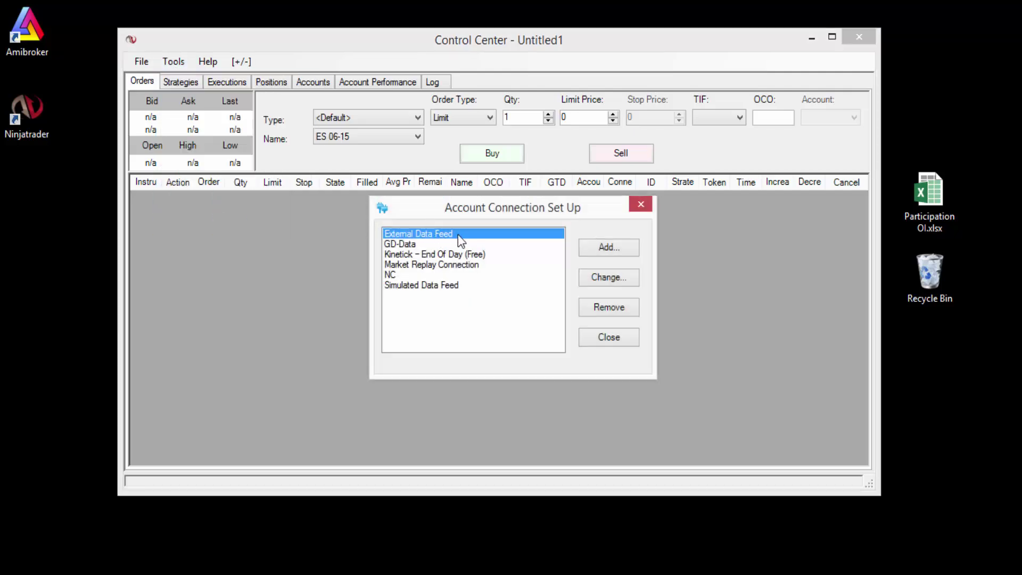
- Add a connection named GDFL Data with eSignal as provider, set to connect on startup
left_click(599, 246)
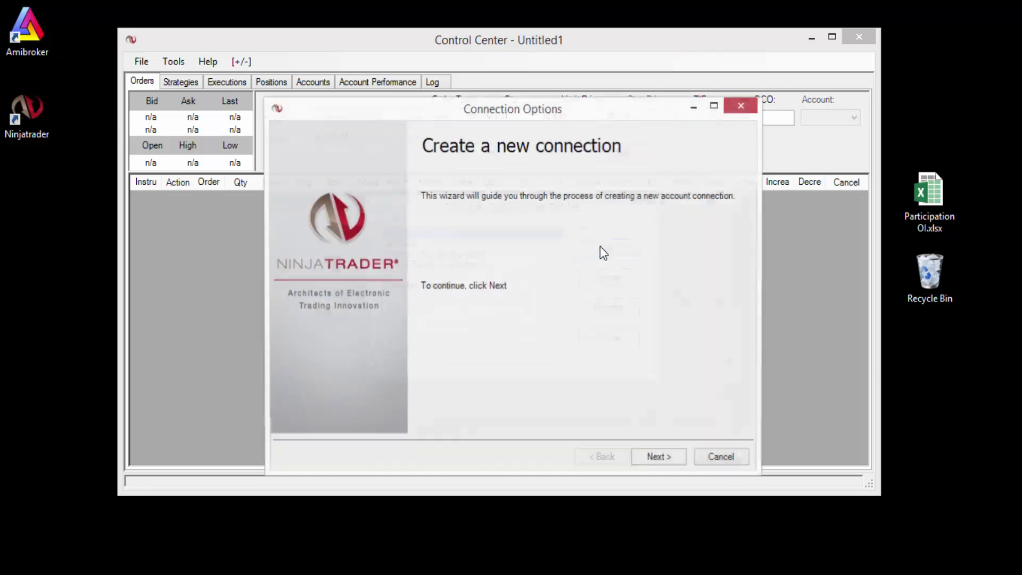
left_click(654, 459)
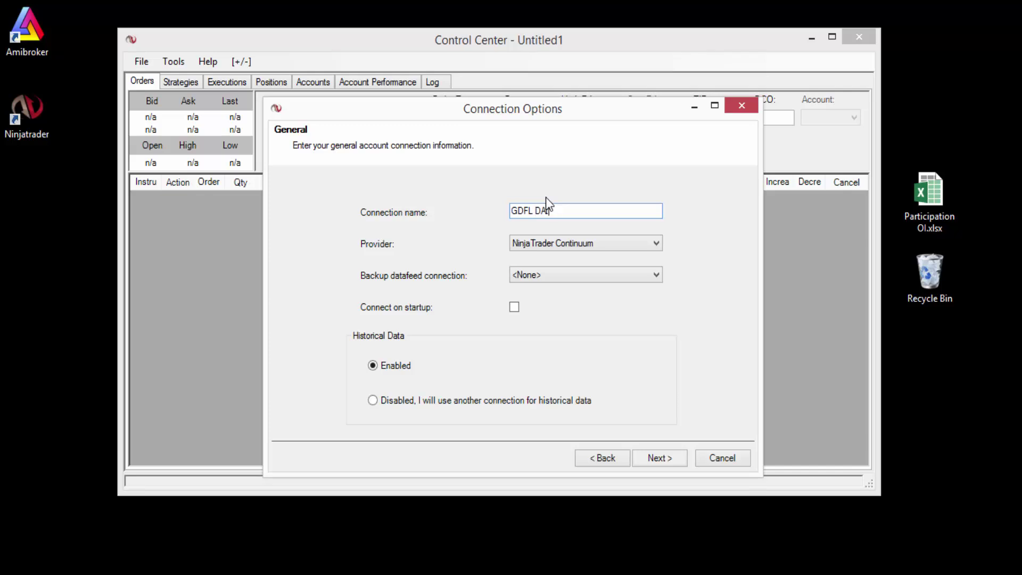
left_click(567, 242)
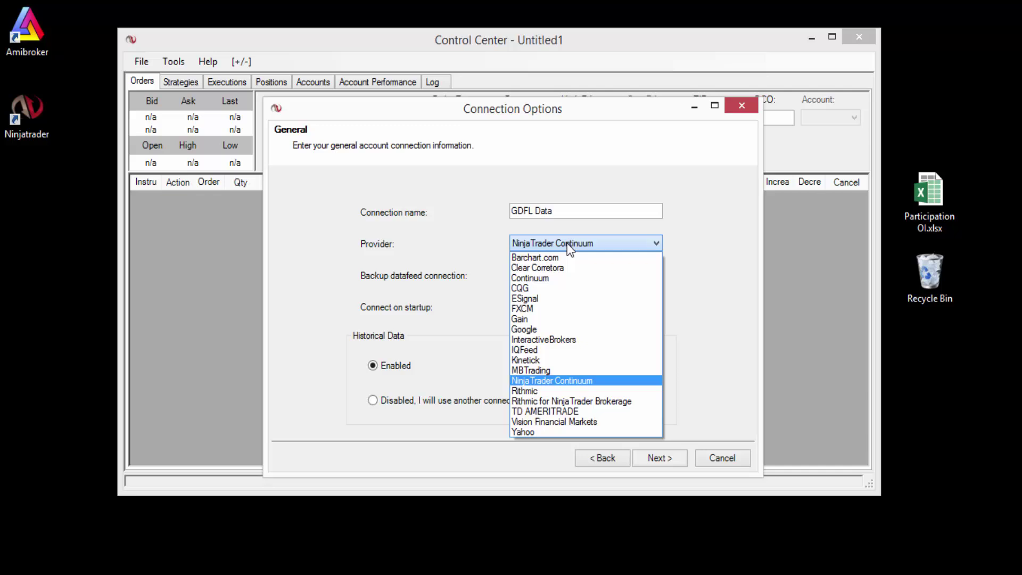
left_click(529, 299)
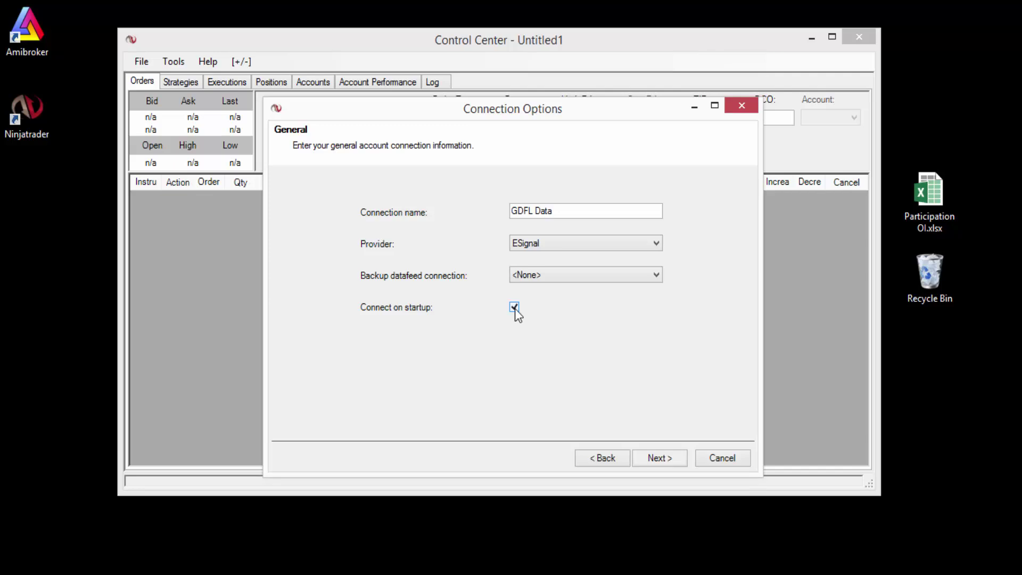
left_click(656, 463)
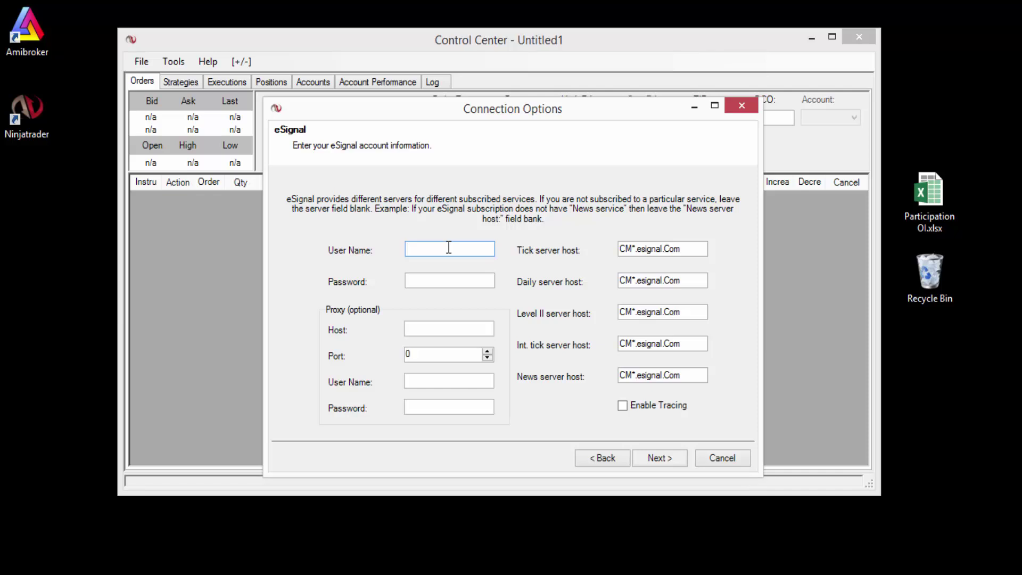
- Enter the eSignal user name and password and set the tick server host to 127.0.0.1
type("AAA")
left_click(434, 280)
type("AAA")
left_click_drag(686, 248, 592, 241)
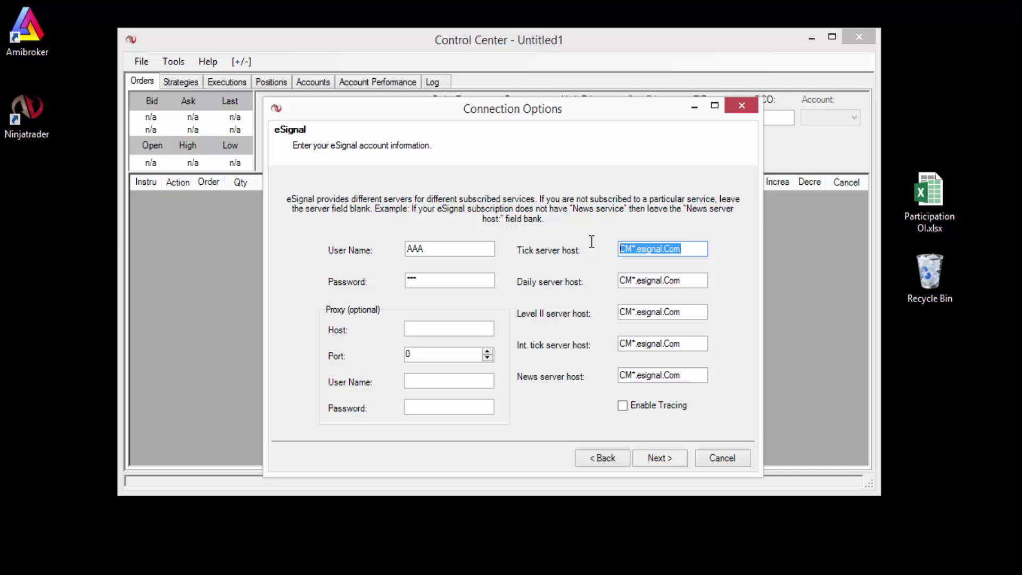
type("127")
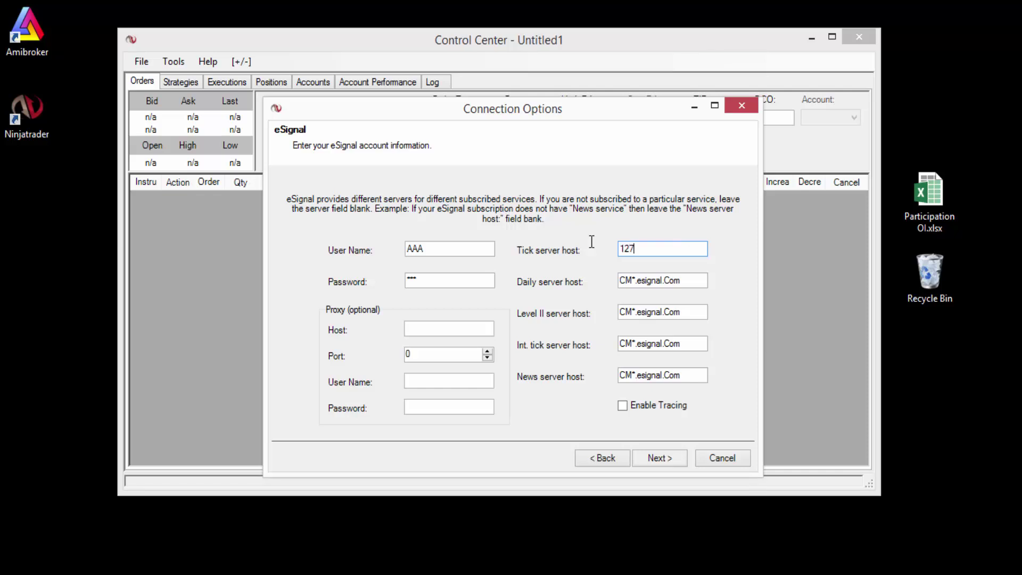
type(".0.0.1")
- Set the daily, Level II, Int. tick and news server hosts to 127.0.0.1
key("ctrl+a")
key("ctrl+c")
left_click(692, 280)
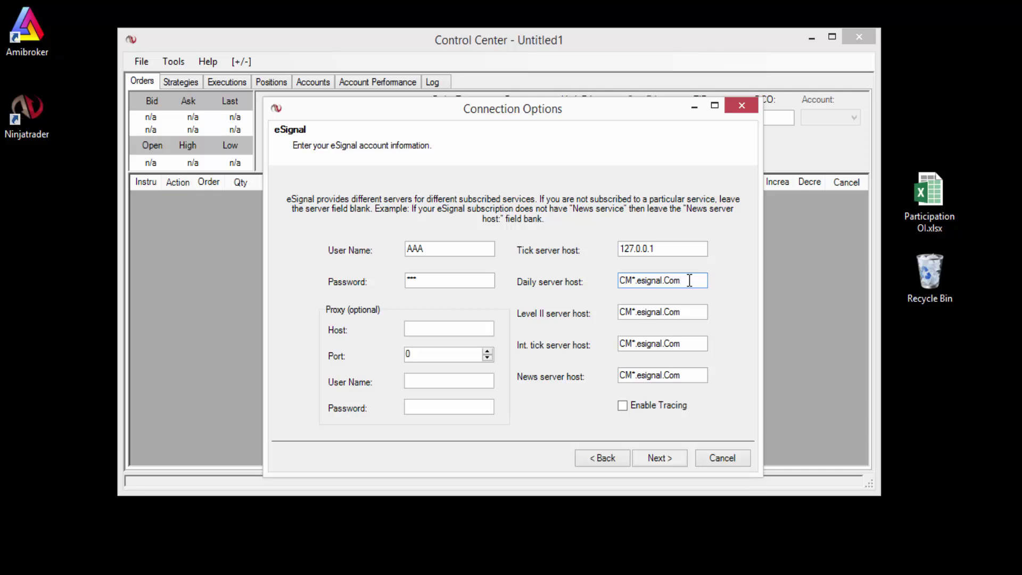
left_click_drag(687, 280, 616, 282)
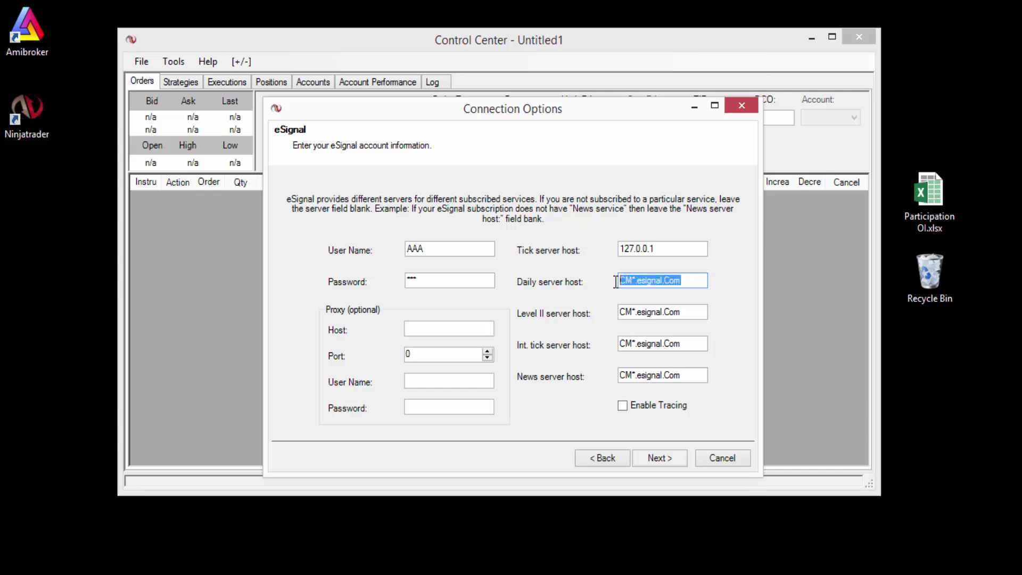
key("BackSpace")
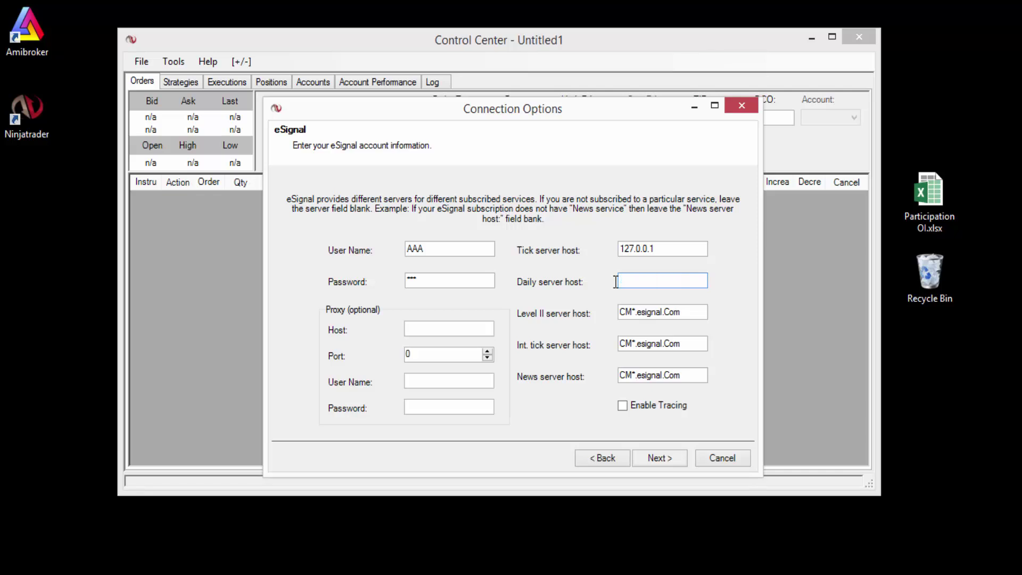
key("ctrl+v")
left_click_drag(697, 311, 591, 312)
key("ctrl+v")
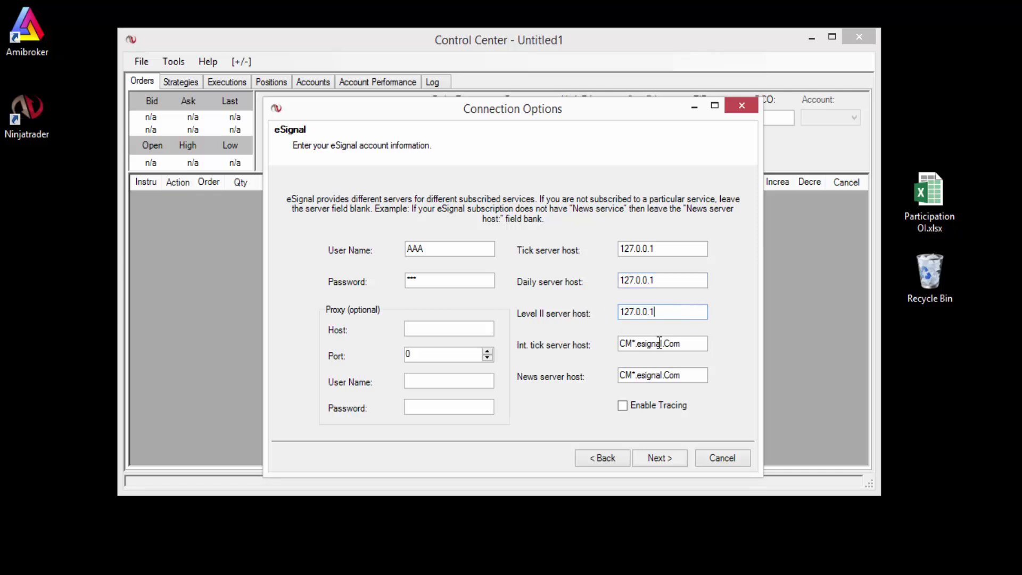
left_click_drag(686, 343, 597, 340)
key("ctrl+v")
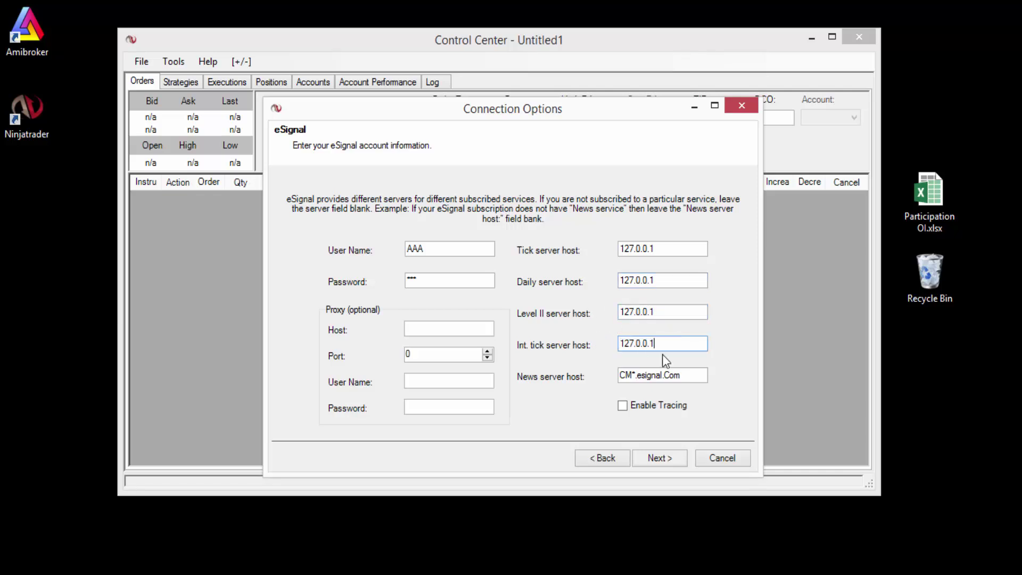
left_click_drag(689, 374, 574, 371)
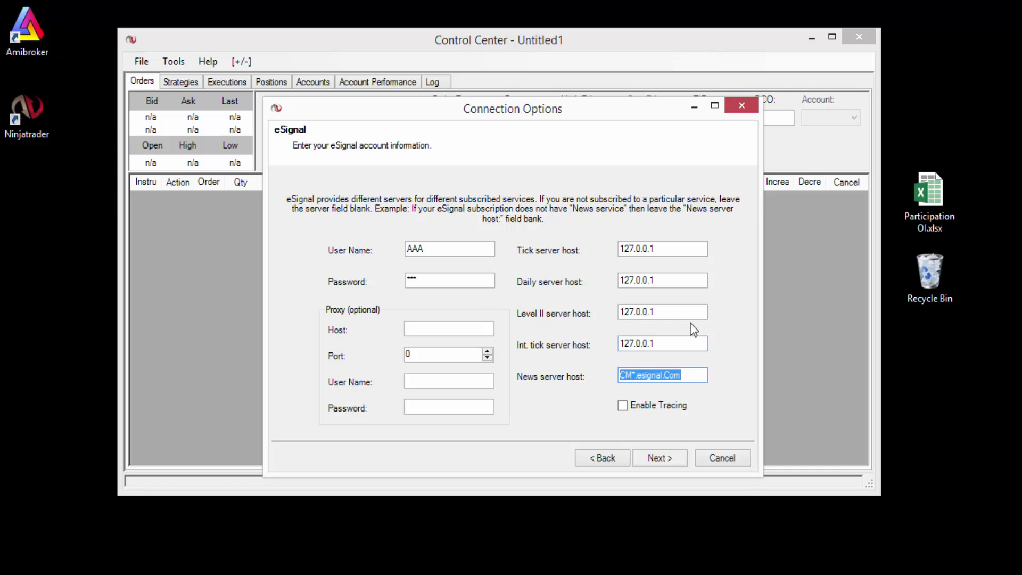
key("ctrl+v")
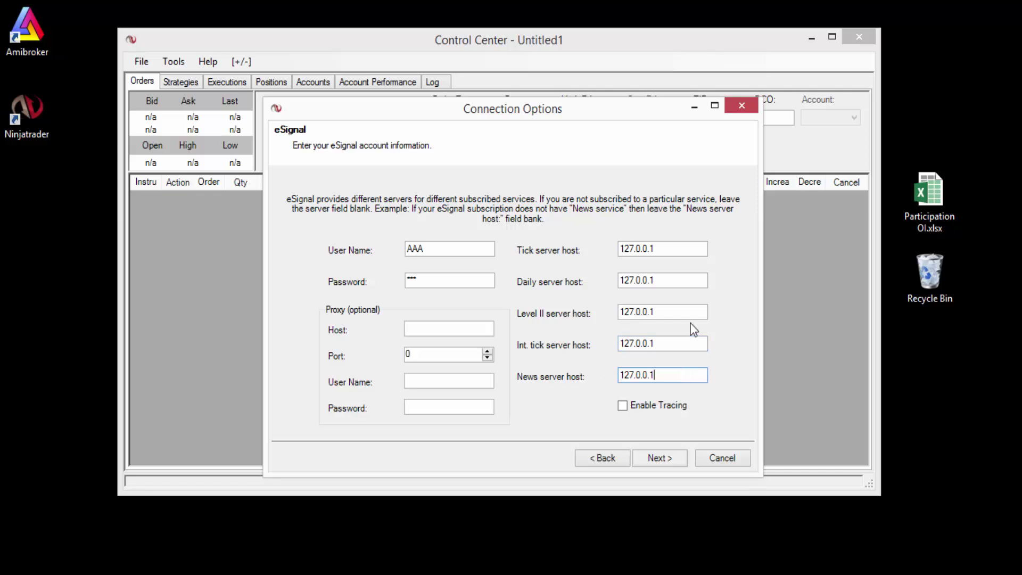
- Finish creating the GDFL Data connection and close Account Connection Set Up
left_click(663, 460)
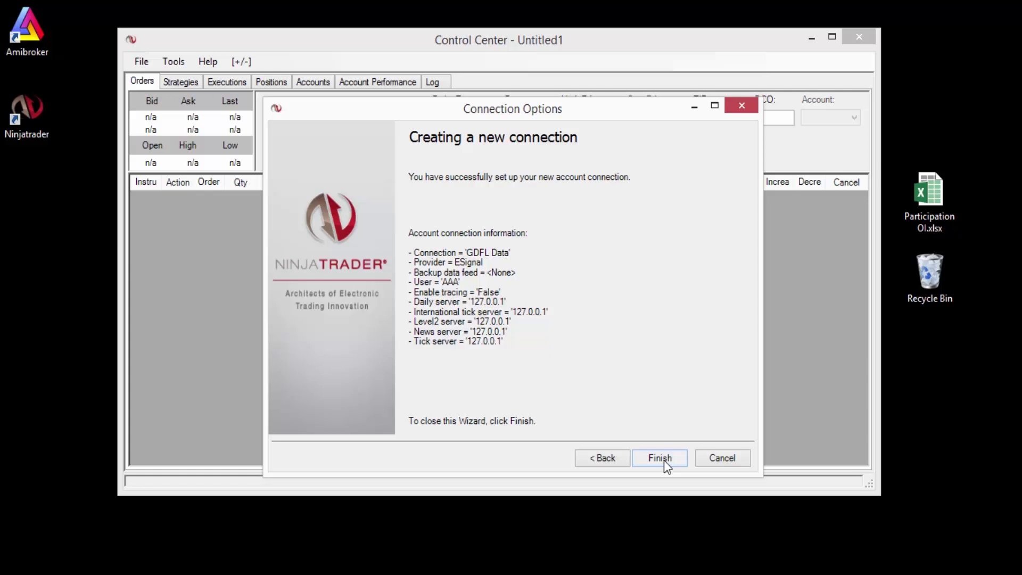
left_click(663, 460)
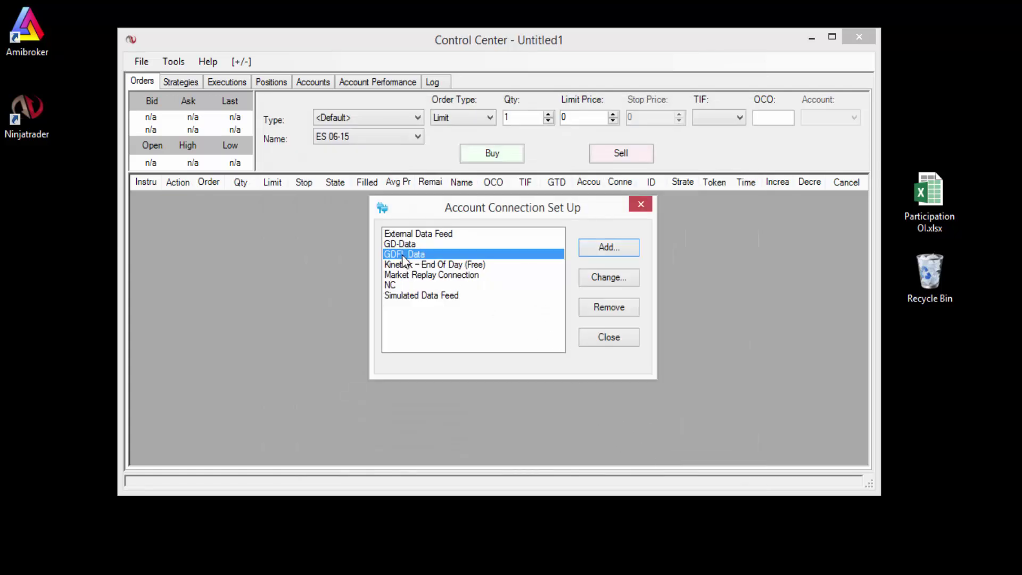
left_click(637, 206)
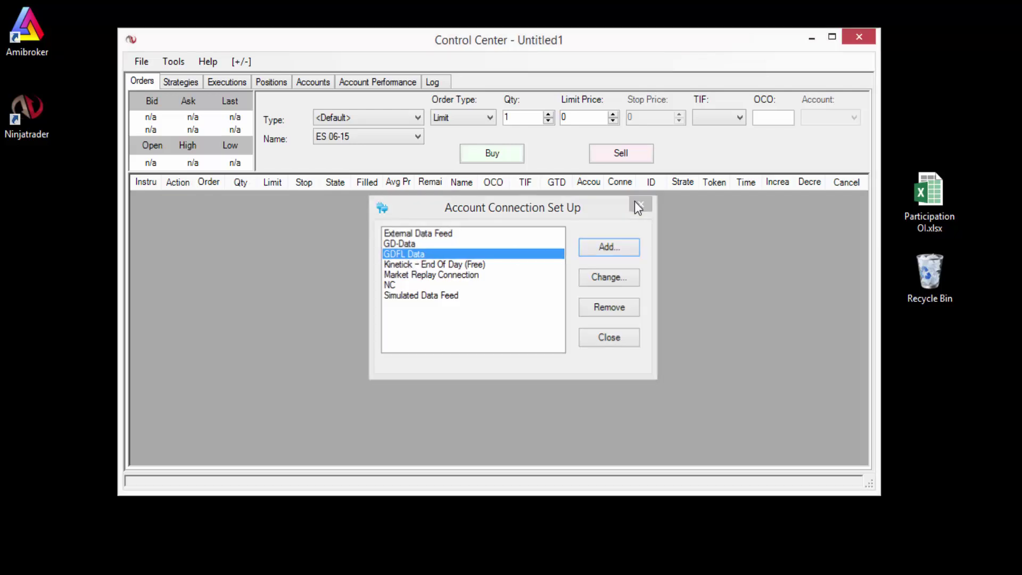
- Connect NinjaTrader to the GDFL Data feed
left_click(141, 61)
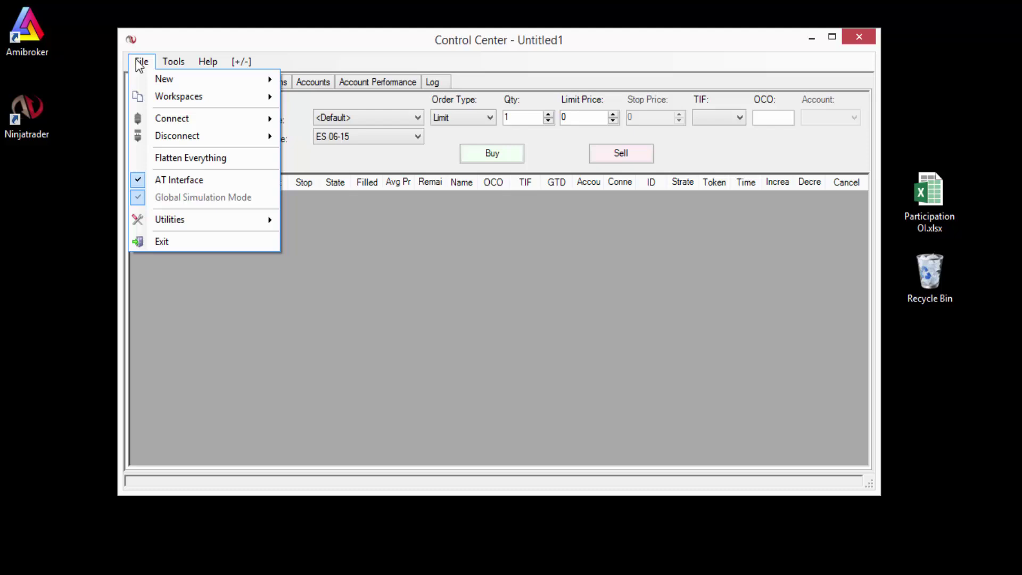
mouse_move(166, 123)
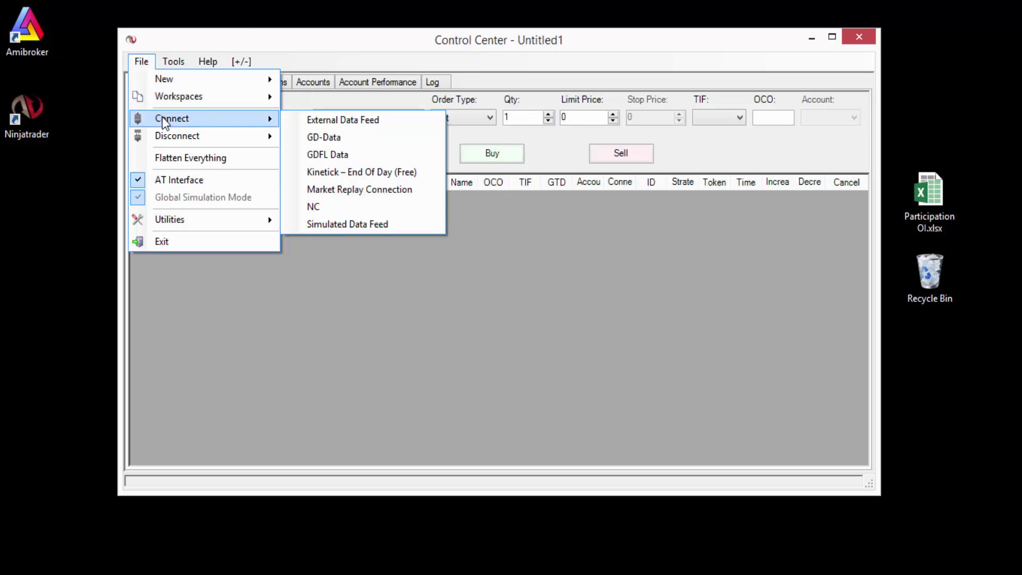
left_click(322, 154)
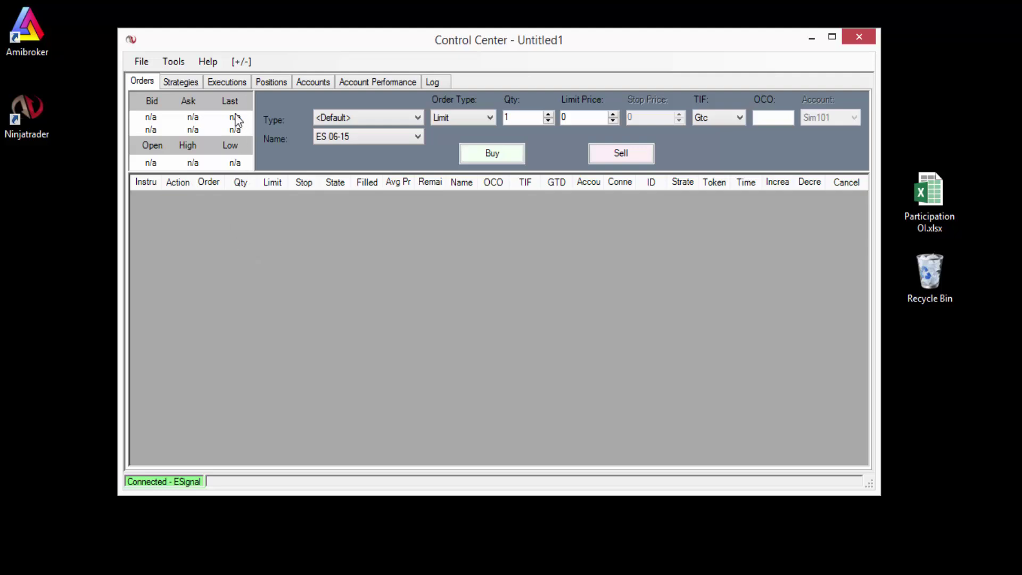
- In Instrument Manager, create an instrument list named NSE Futures
left_click(174, 63)
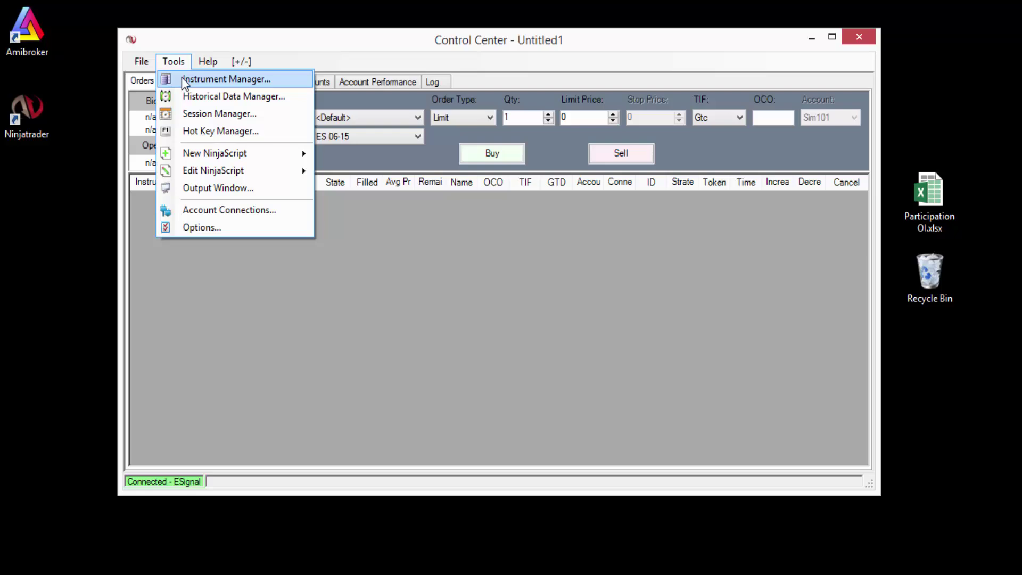
left_click(181, 79)
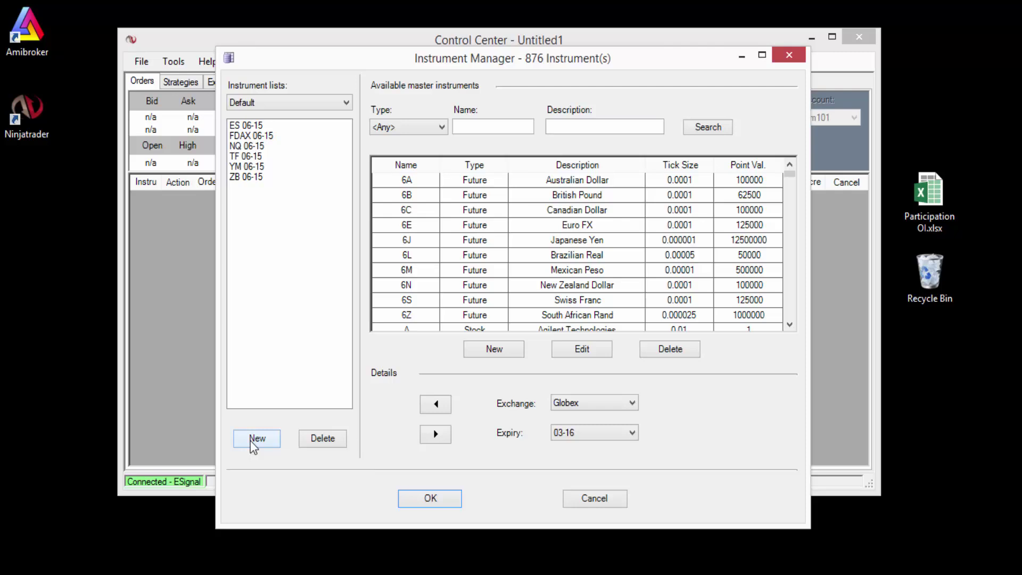
left_click(253, 445)
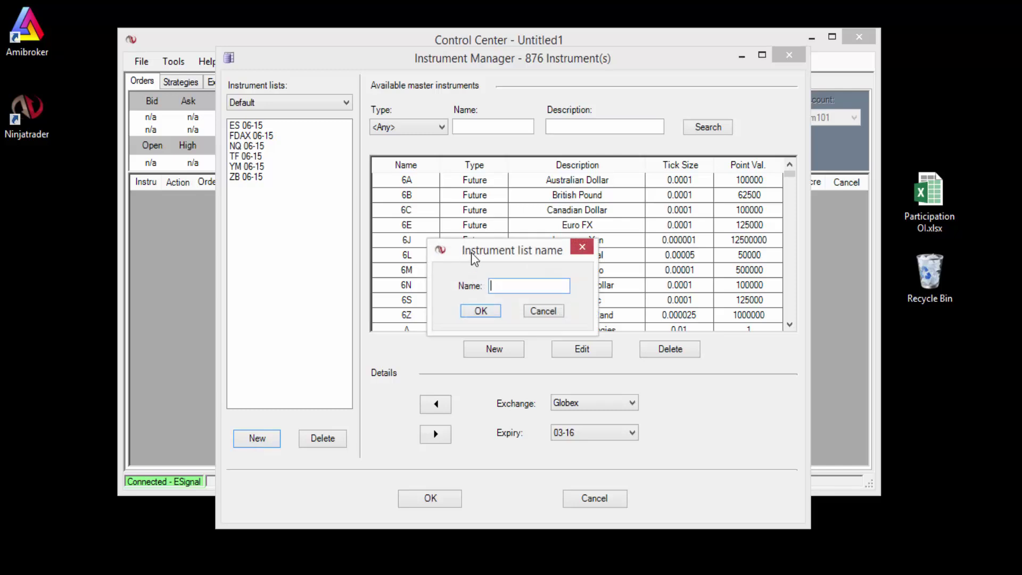
type("NSE Futures")
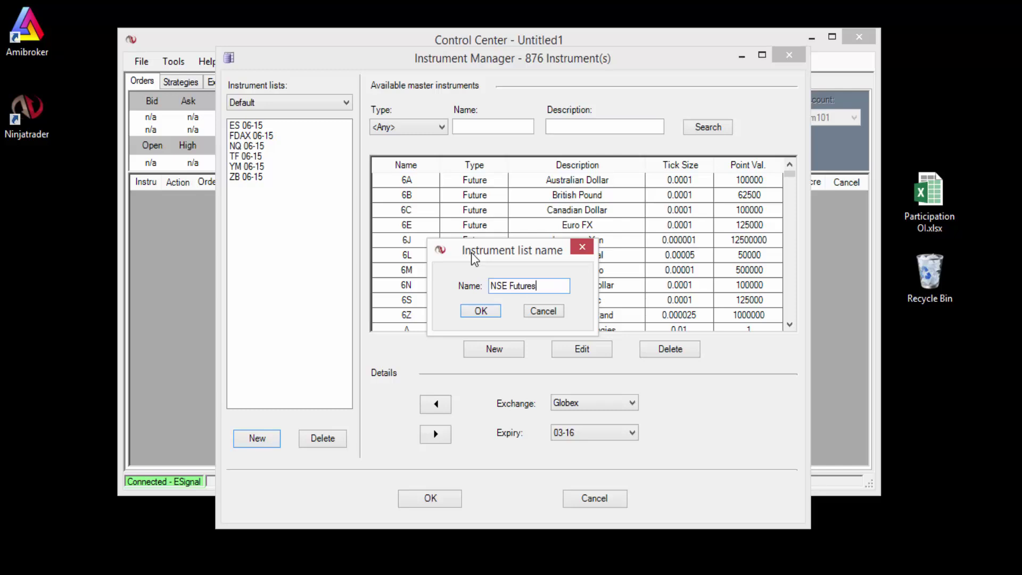
left_click(480, 311)
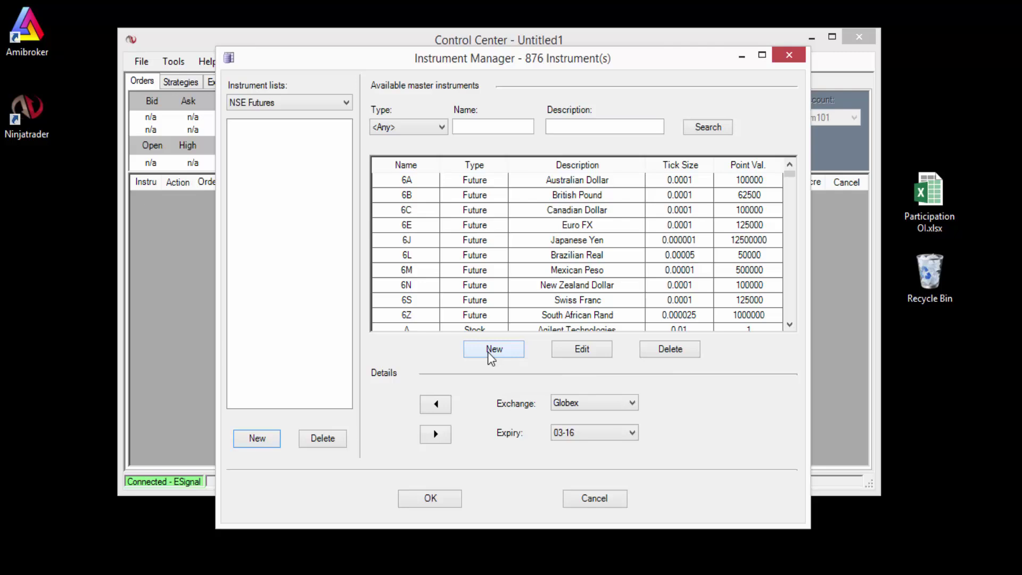
- Create master instrument NFJAN16, keeping type Stock, with a 0.05 tick size
left_click(490, 351)
left_click(388, 169)
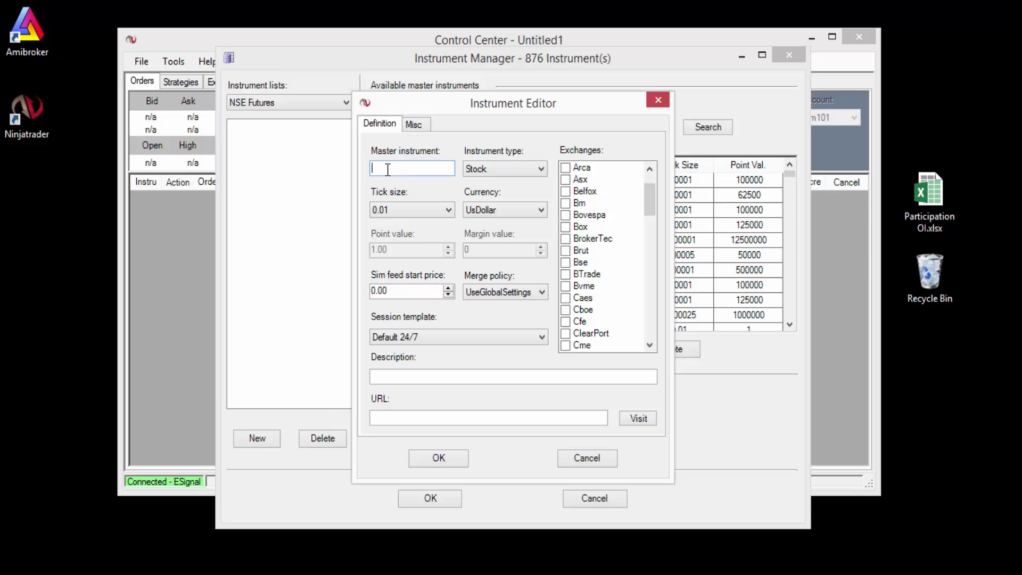
type("NFJAN16")
left_click(511, 176)
left_click(511, 176)
left_click(416, 209)
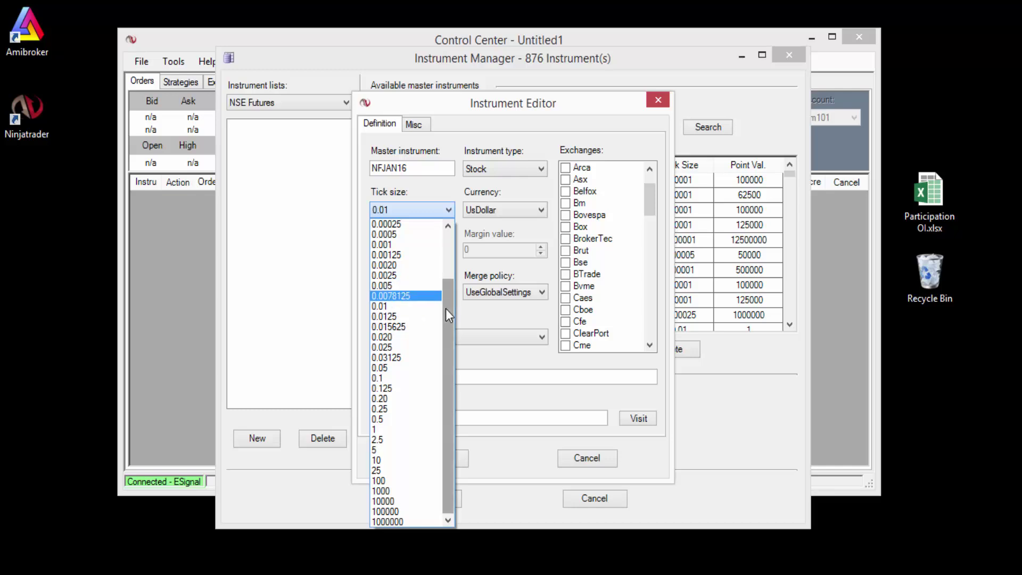
left_click_drag(447, 326, 449, 233)
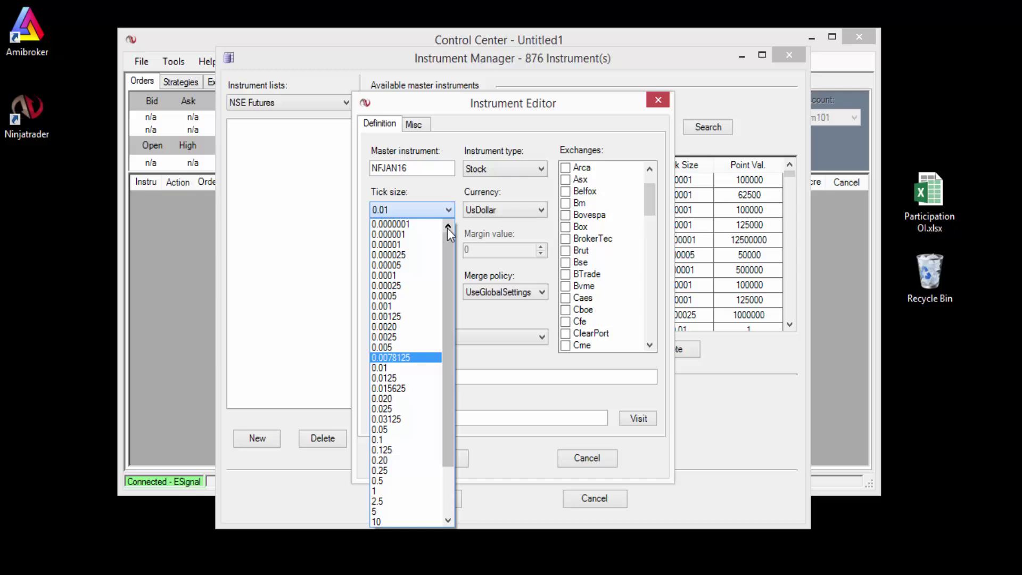
left_click(382, 429)
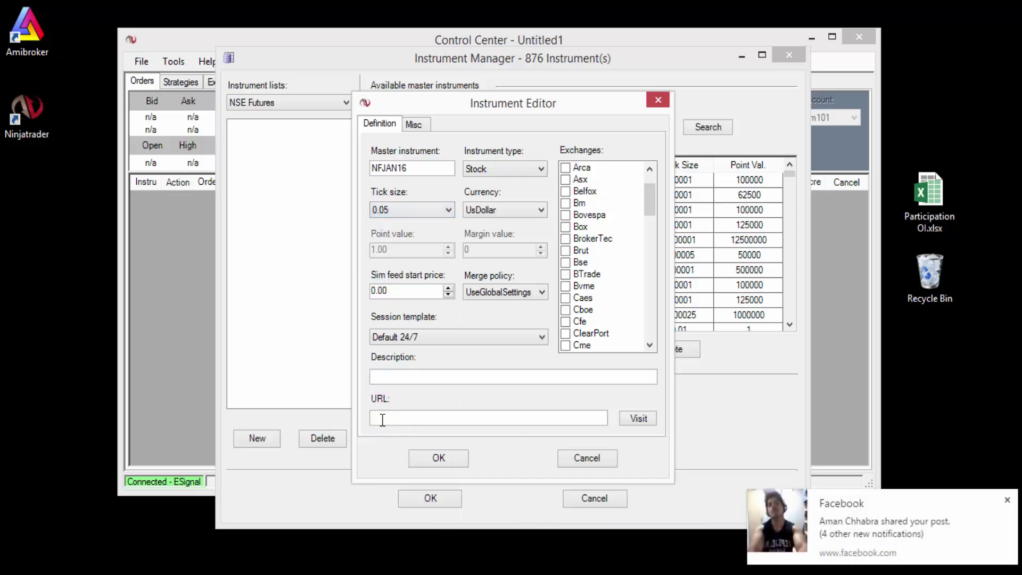
left_click(1006, 499)
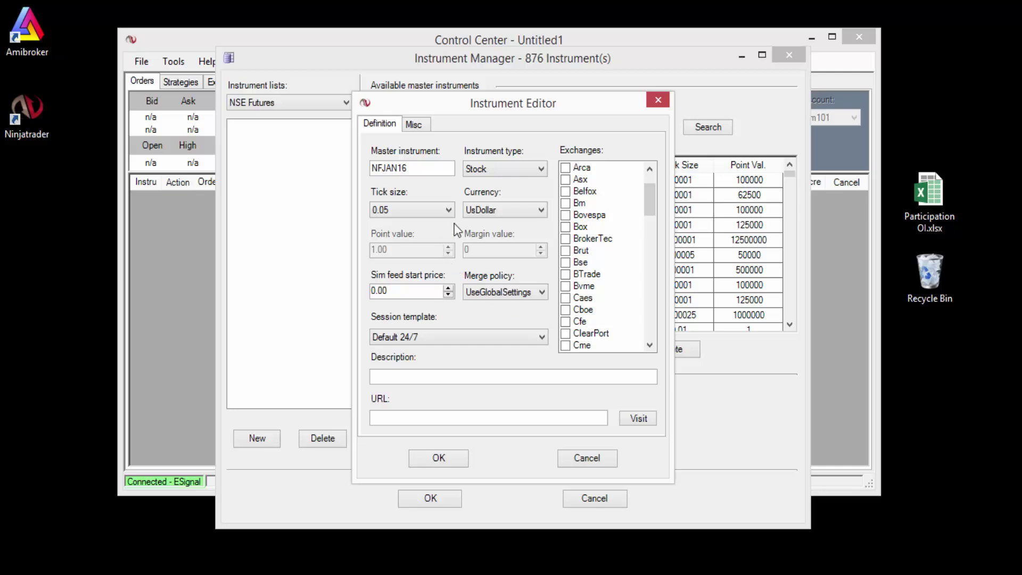
- Give NFJAN16 the Nse session template and the Nse exchange
left_click(455, 337)
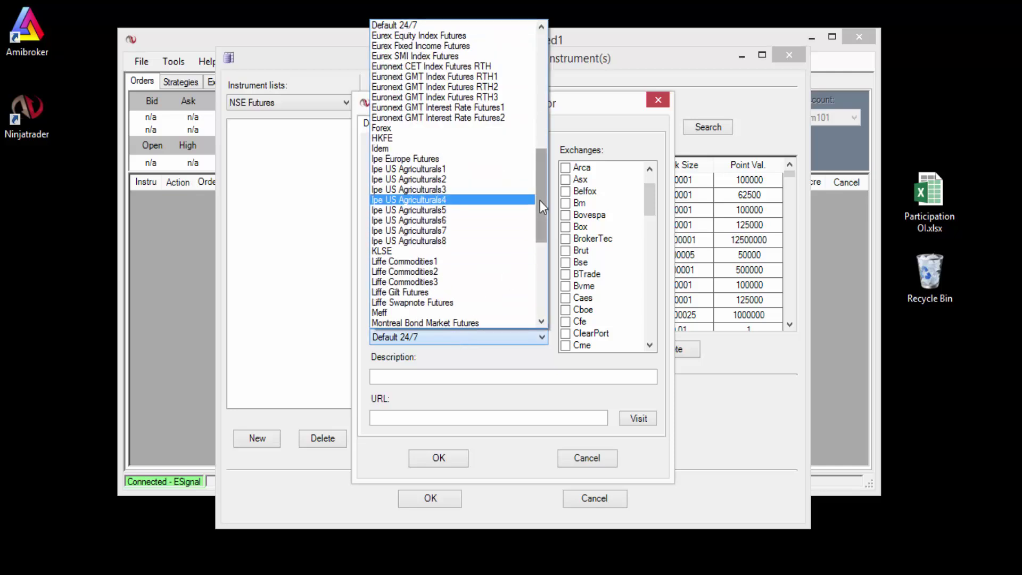
left_click_drag(540, 200, 548, 273)
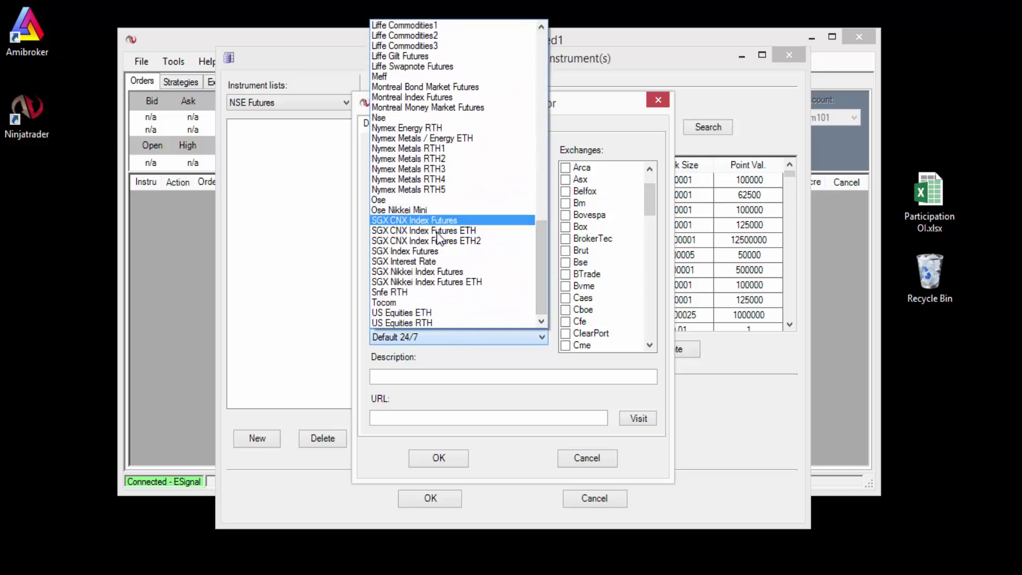
left_click(383, 117)
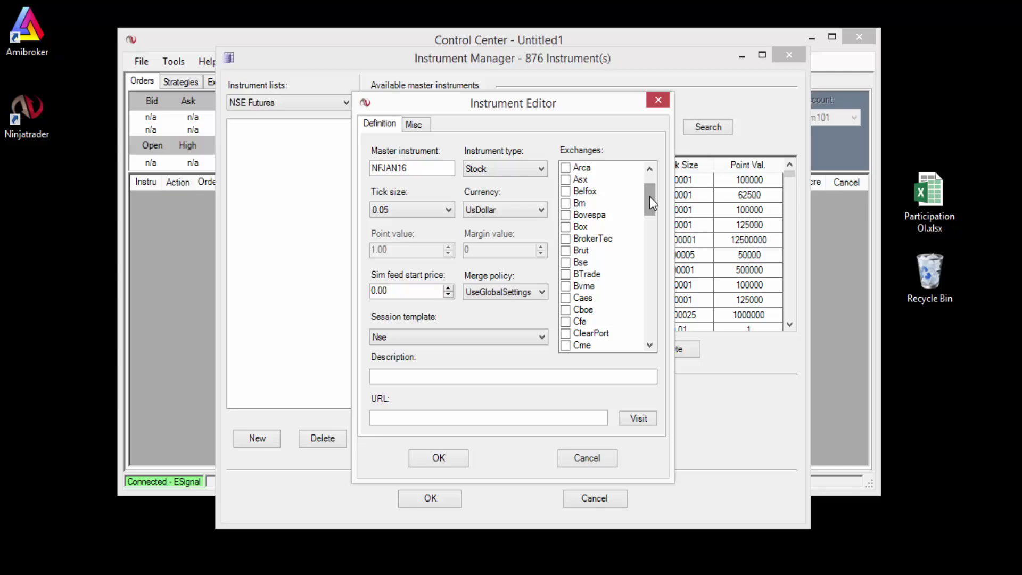
left_click_drag(649, 200, 649, 271)
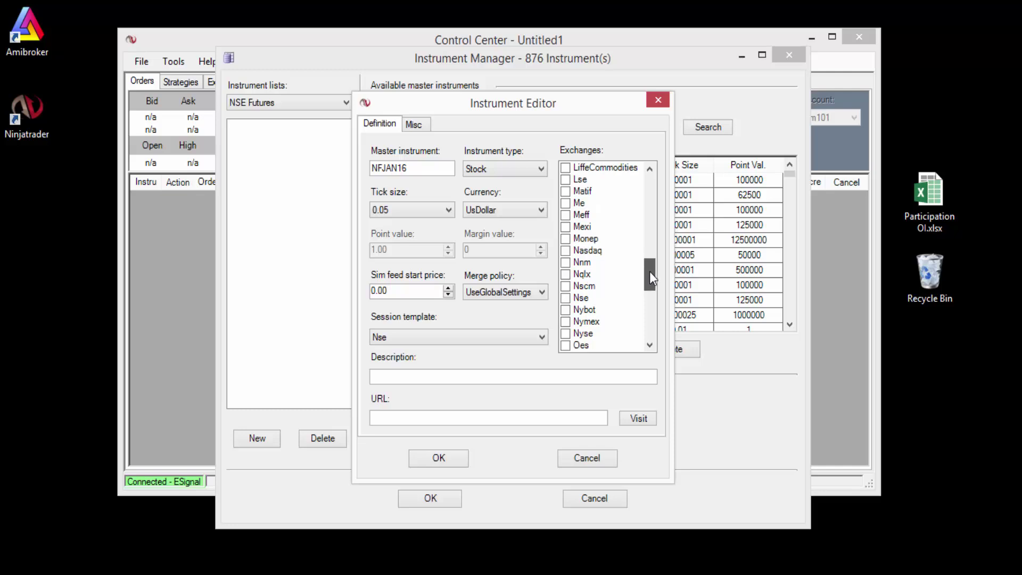
left_click(565, 301)
left_click(565, 301)
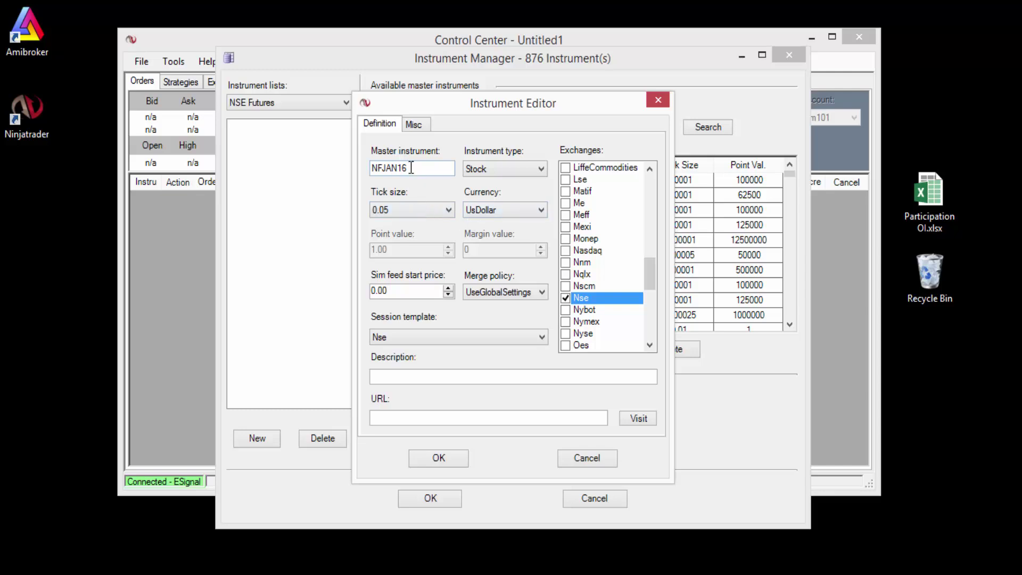
left_click_drag(412, 168, 367, 167)
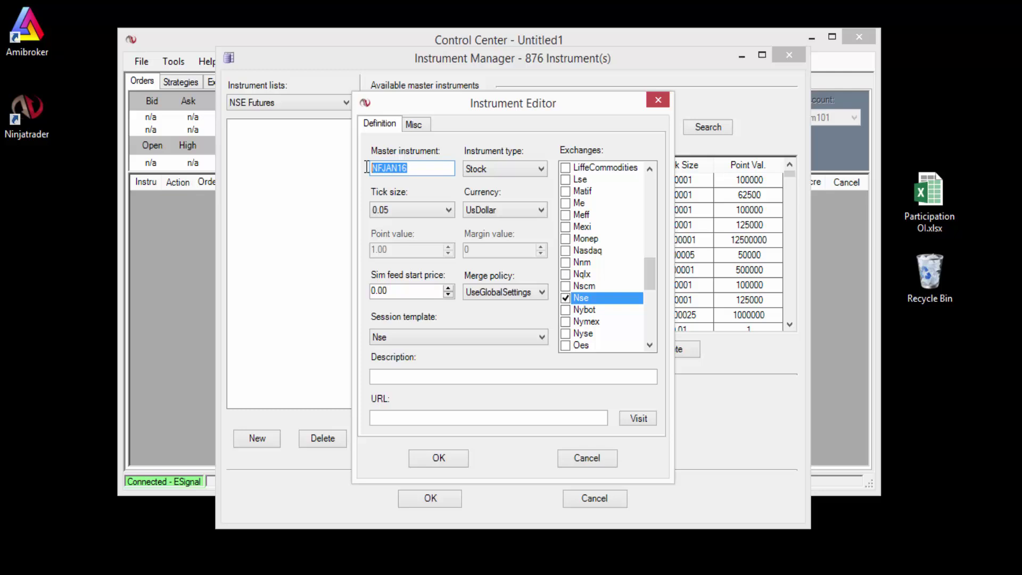
left_click(416, 127)
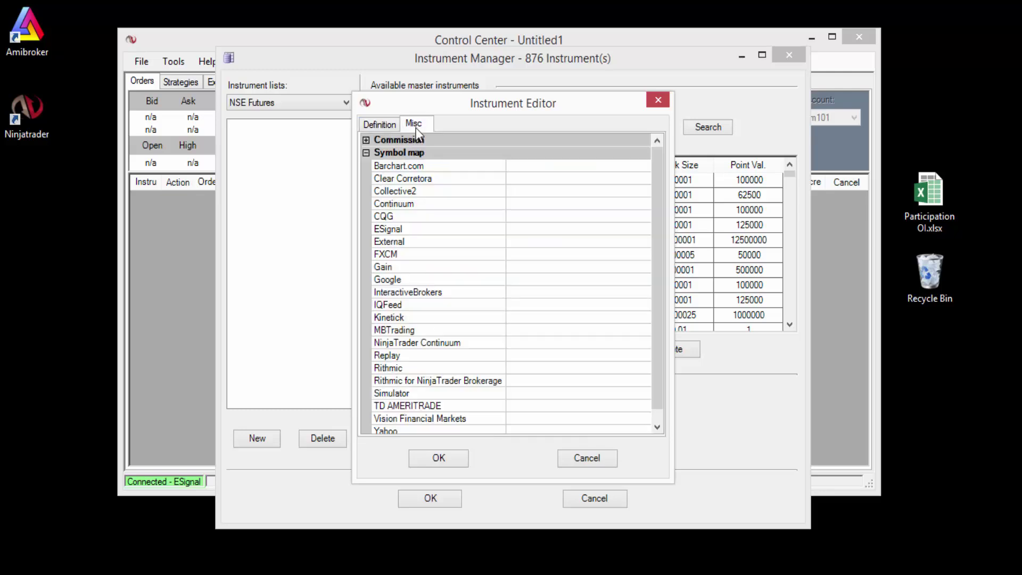
- Begin entering NFJAN16's ESignal symbol in the Misc Symbol map, trimming it to NIFTY
left_click(364, 141)
left_click(364, 141)
left_click(527, 230)
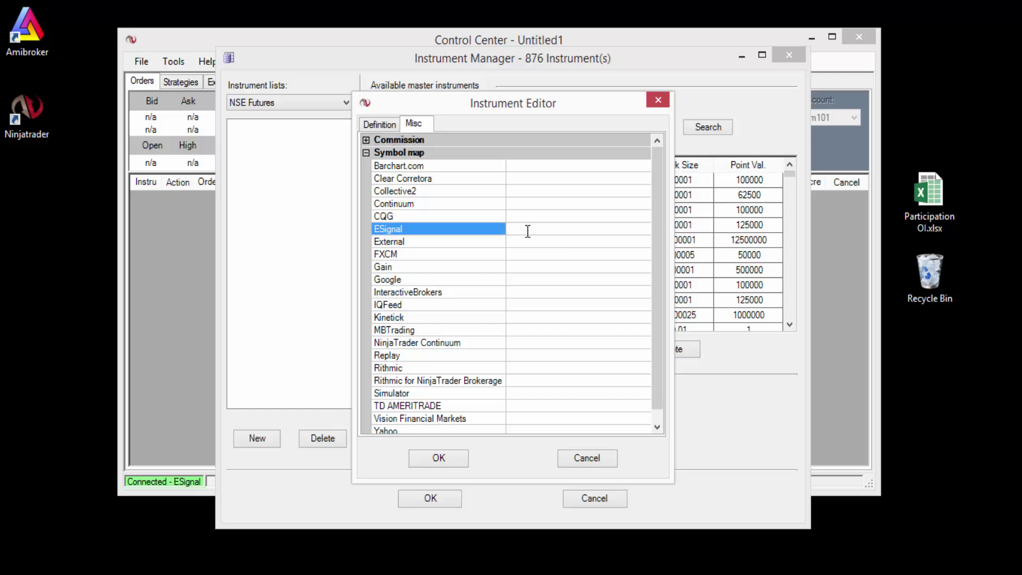
type("NIFTY16JANFUT")
key("BackSpace")
key("BackSpace")
key("BackSpace")
key("BackSpace")
key("BackSpace")
key("BackSpace")
key("BackSpace")
key("BackSpace")
type("-I")
- Complete the ESignal symbol map entry as NIFTY16JANFUT
type("16JANFUT")
right_click(494, 235)
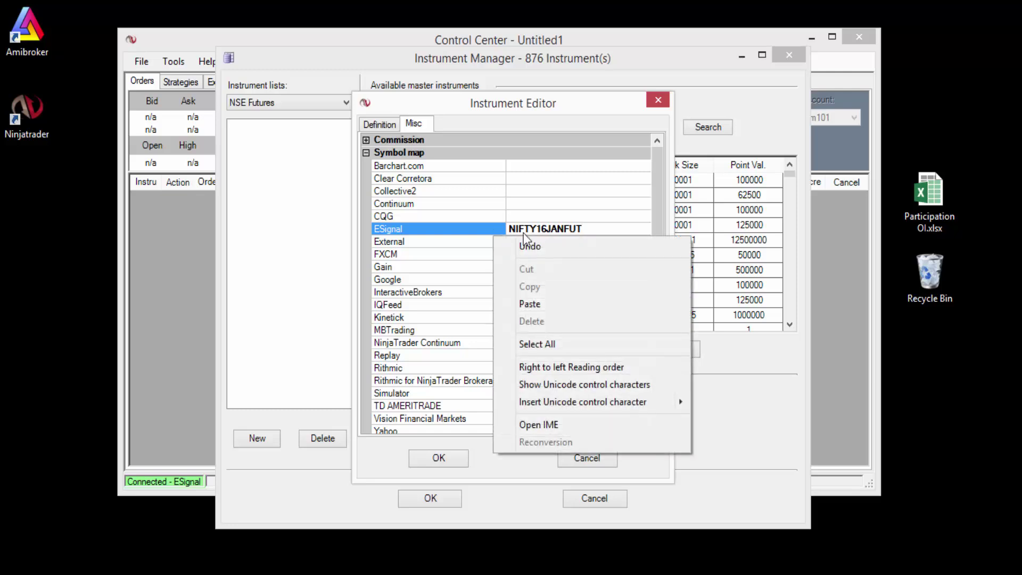
left_click(586, 223)
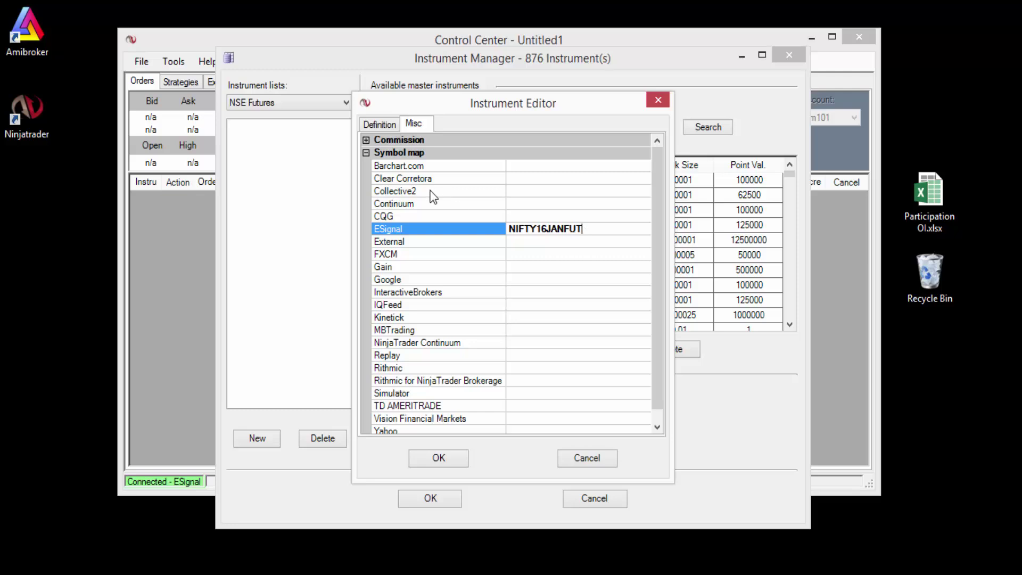
- Save the new NFJAN16 instrument and set its exchange to Nse
left_click(438, 457)
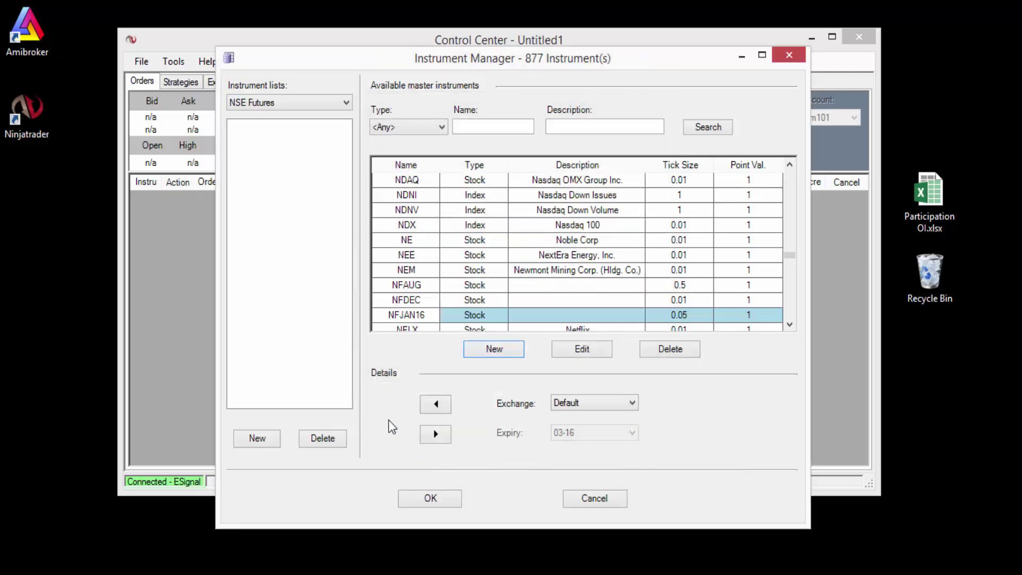
left_click(446, 317)
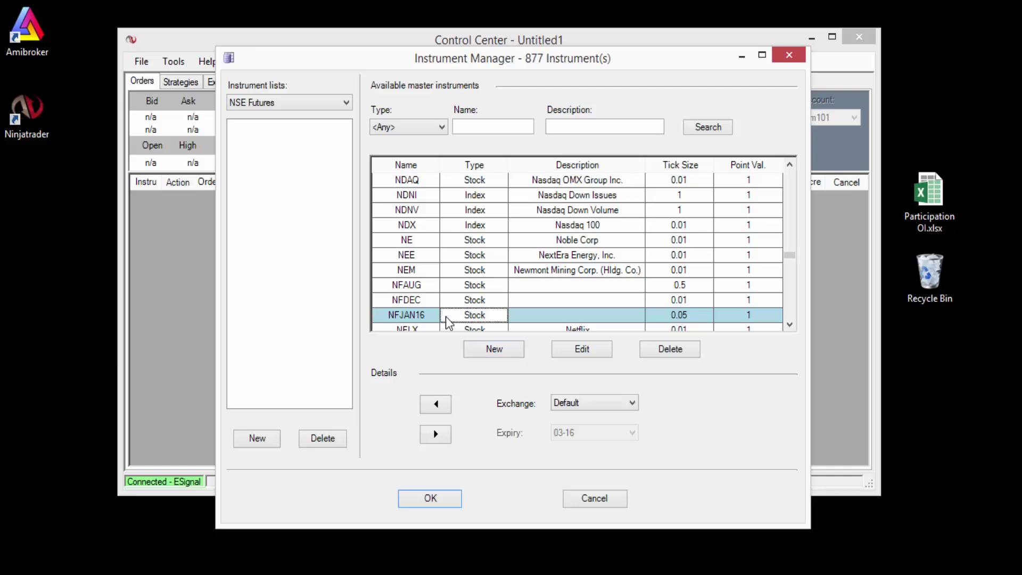
left_click(403, 318)
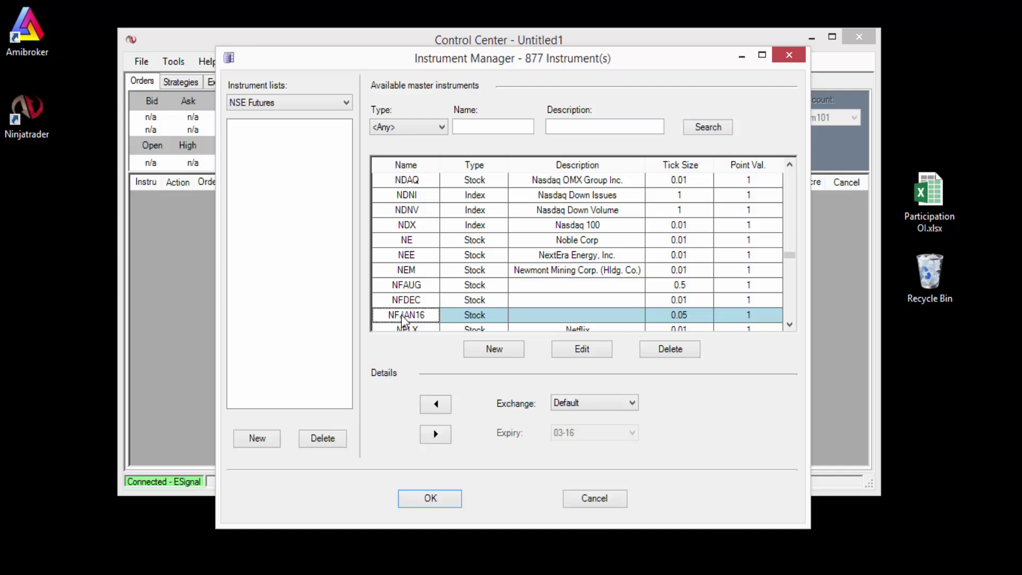
left_click(586, 409)
left_click(572, 432)
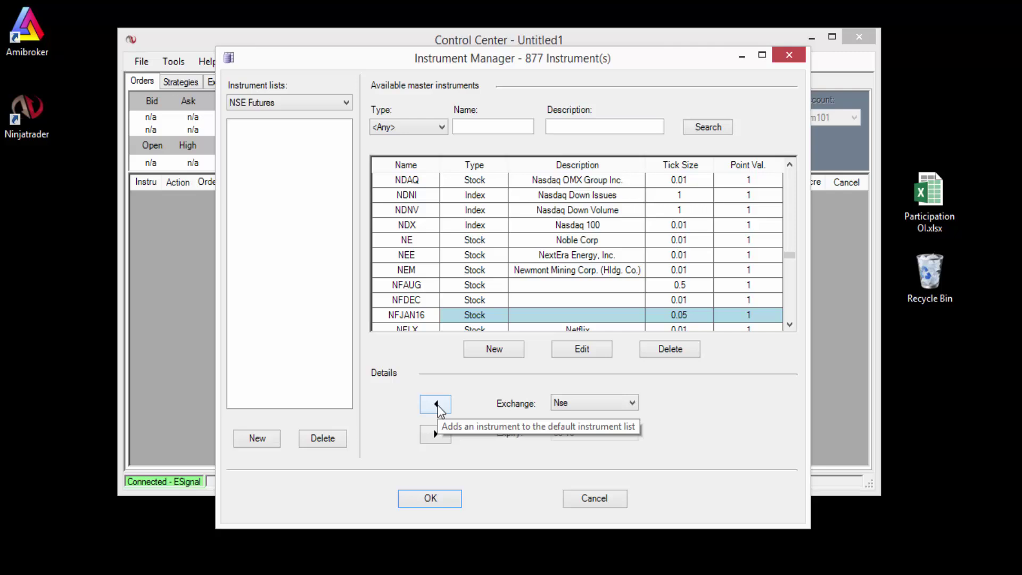
- Add NFJAN16 to the NSE Futures list and close the Instrument Manager
left_click(436, 404)
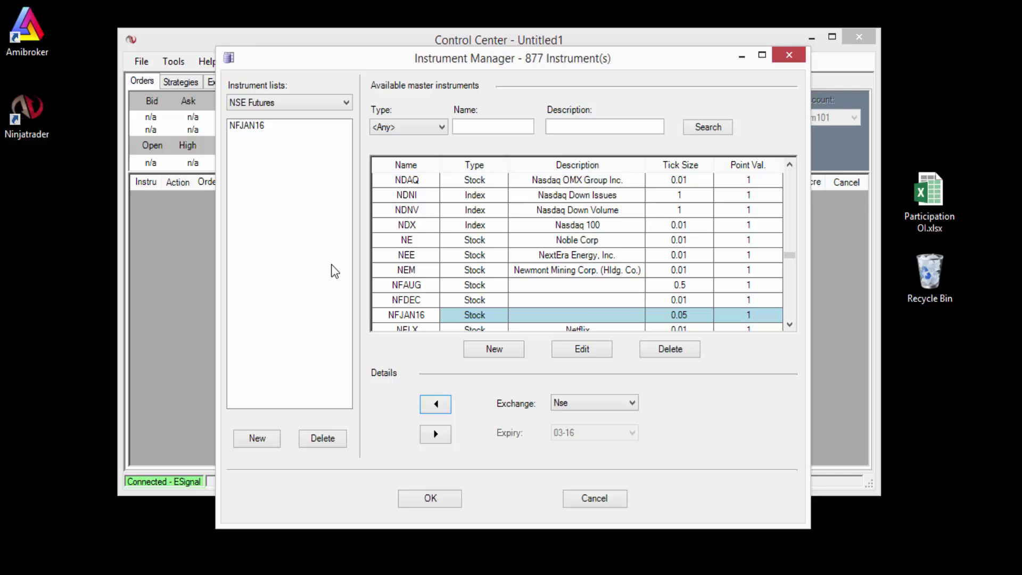
left_click(248, 127)
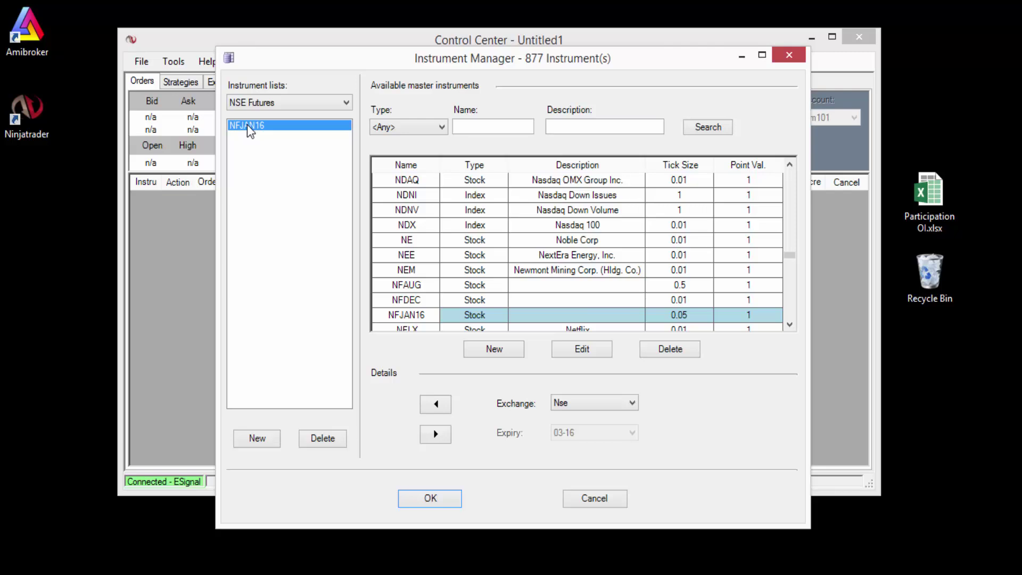
left_click(431, 500)
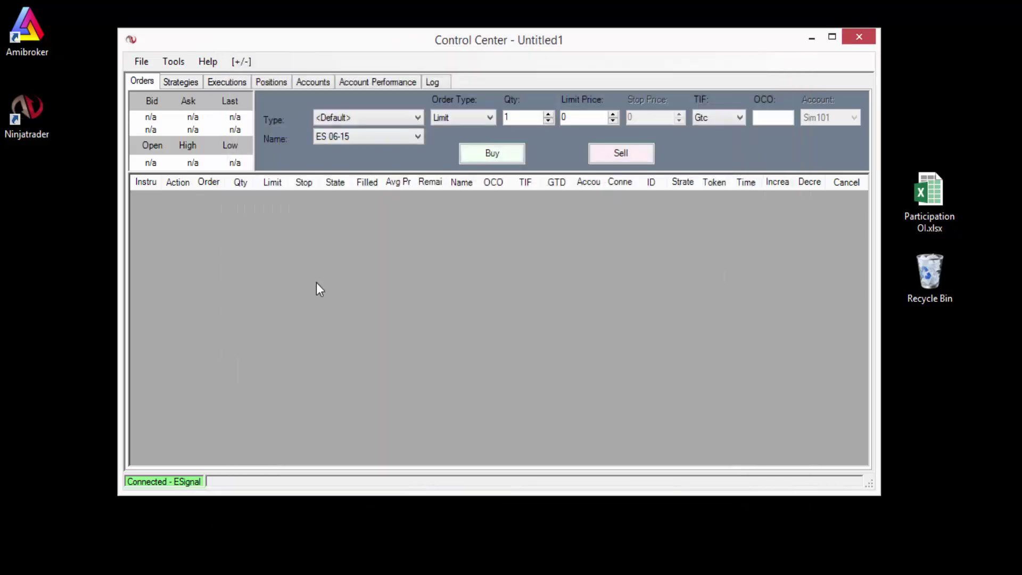
- Open the Session Manager and select the Nse session template
left_click(175, 62)
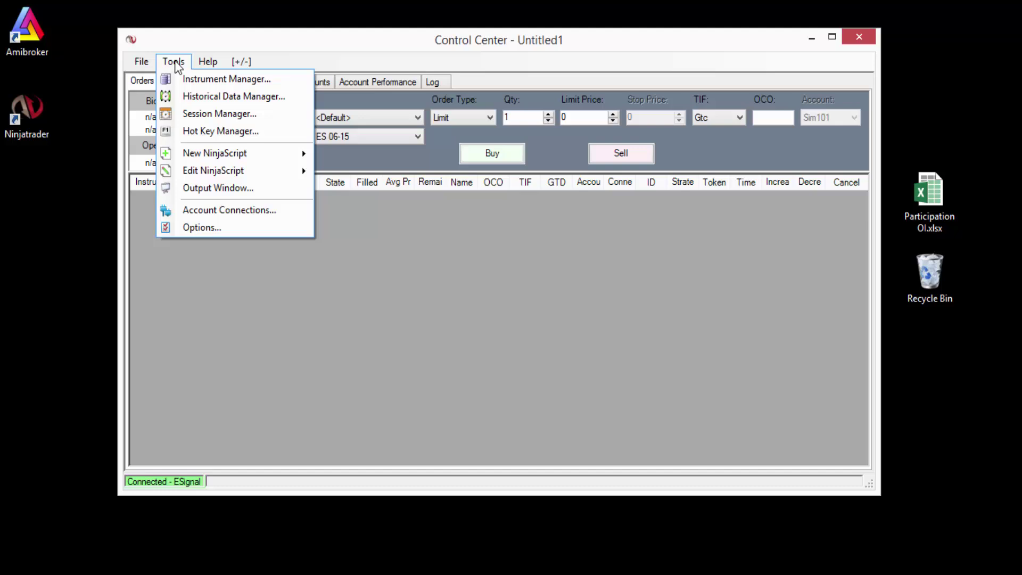
left_click(193, 113)
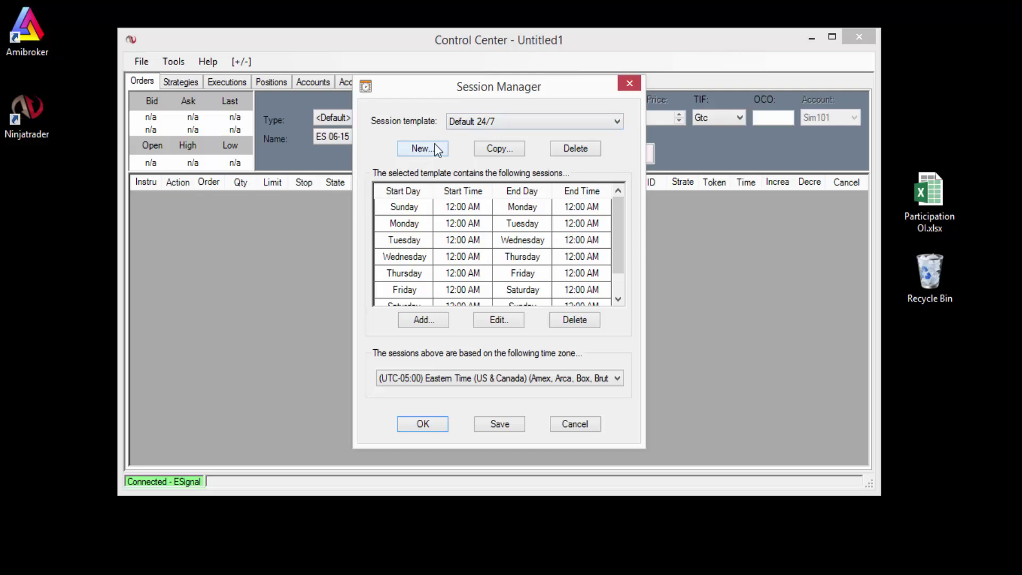
left_click(496, 122)
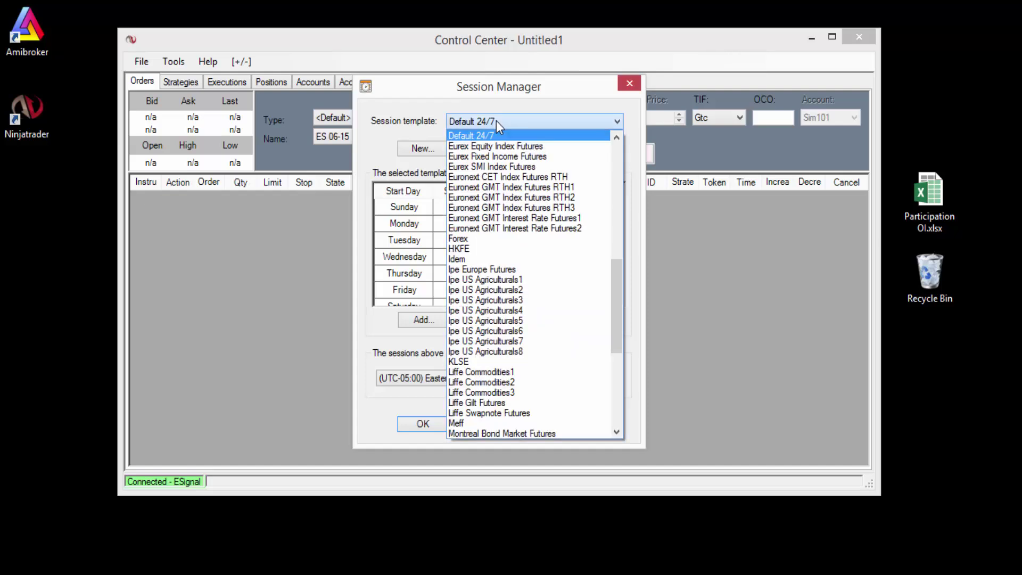
key("s")
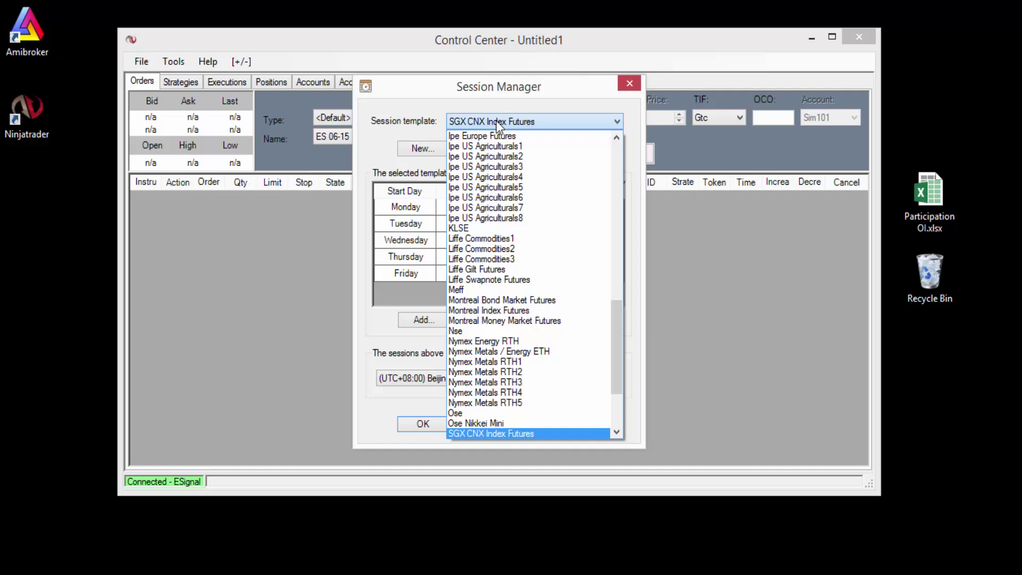
key("n")
left_click(496, 120)
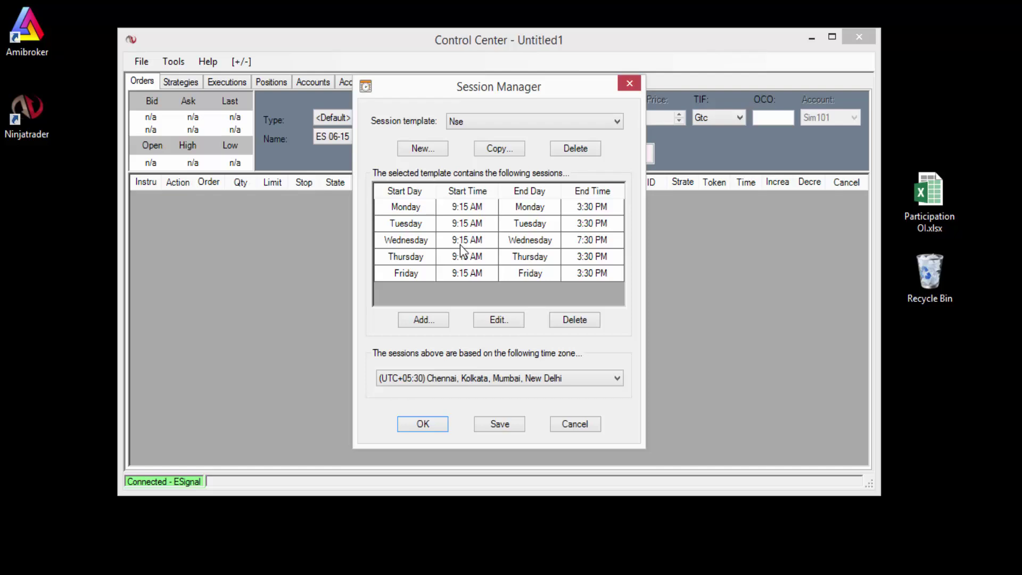
- Abandon creating a new session template and cancel out of the Session Manager
left_click(424, 151)
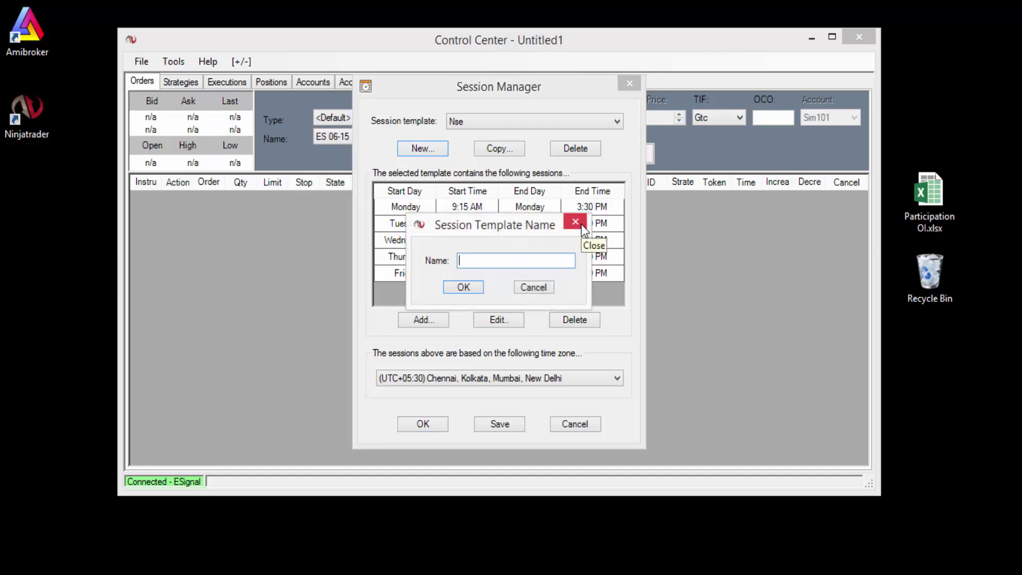
left_click(575, 222)
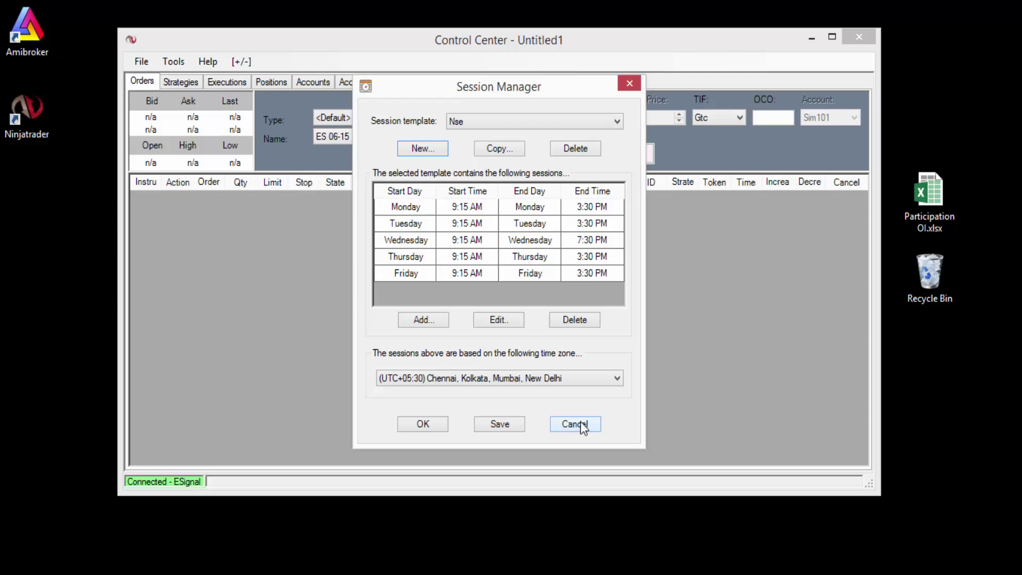
left_click(581, 423)
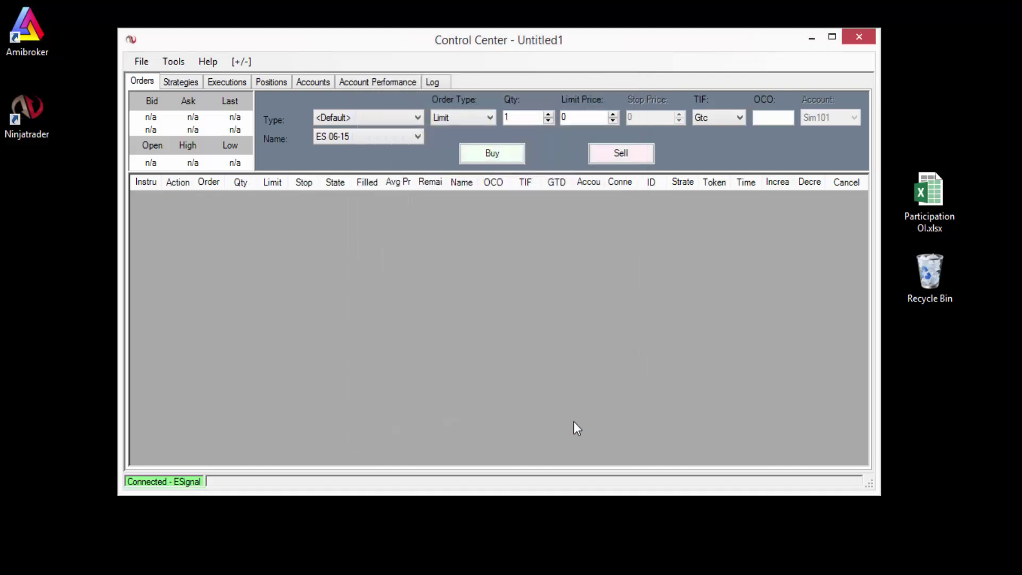
- Start a new chart with NFJAN16 from NSE Futures as its data series
left_click(147, 65)
mouse_move(150, 79)
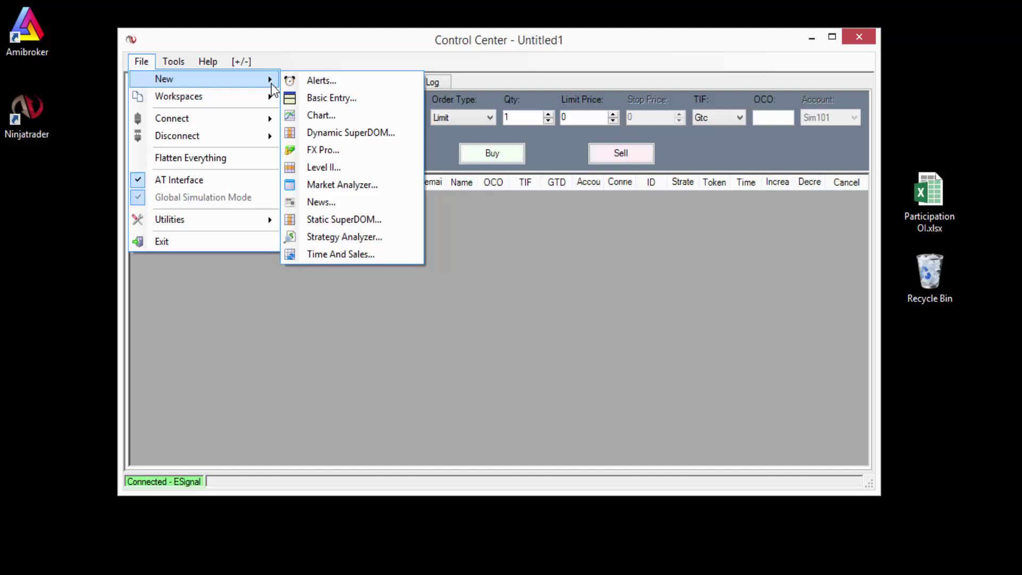
left_click(314, 116)
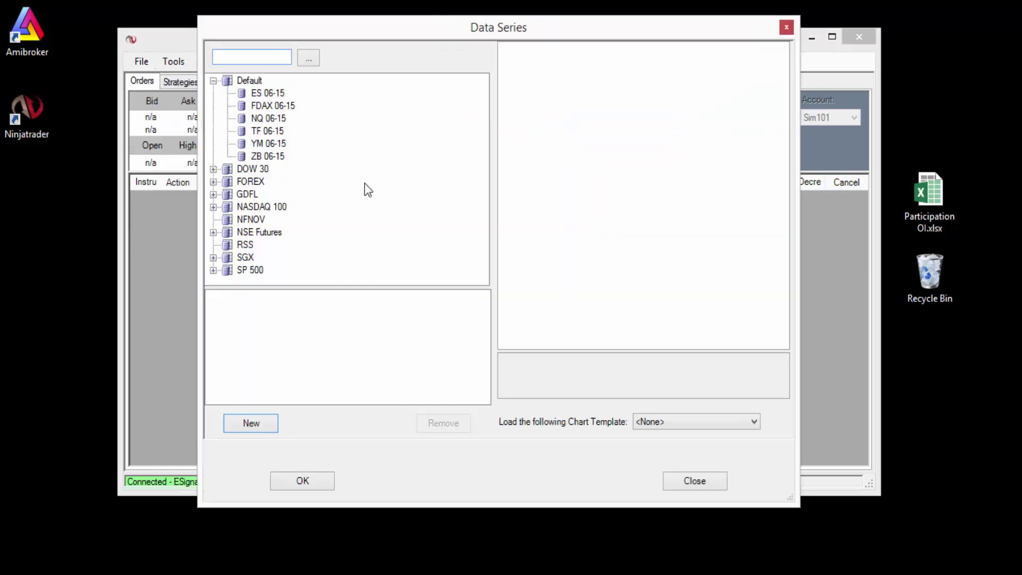
left_click(213, 233)
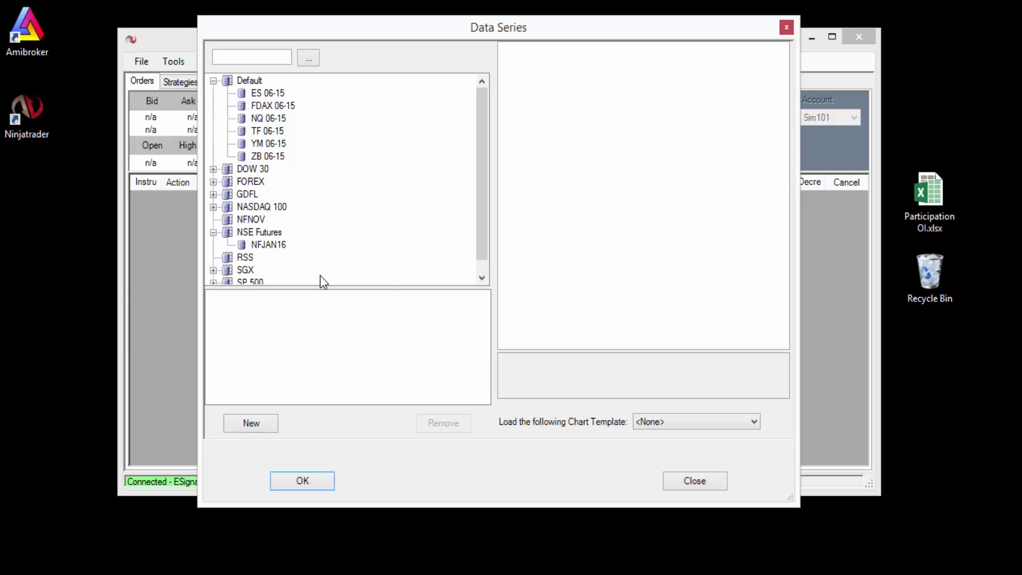
double_click(274, 247)
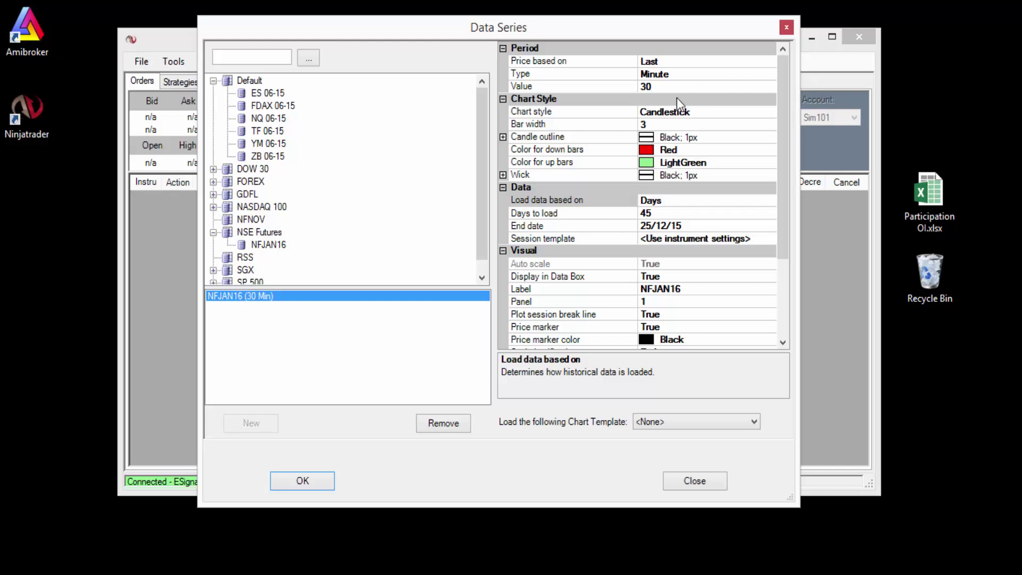
- Set the series to 30-minute bars in Candlestick style
left_click(653, 90)
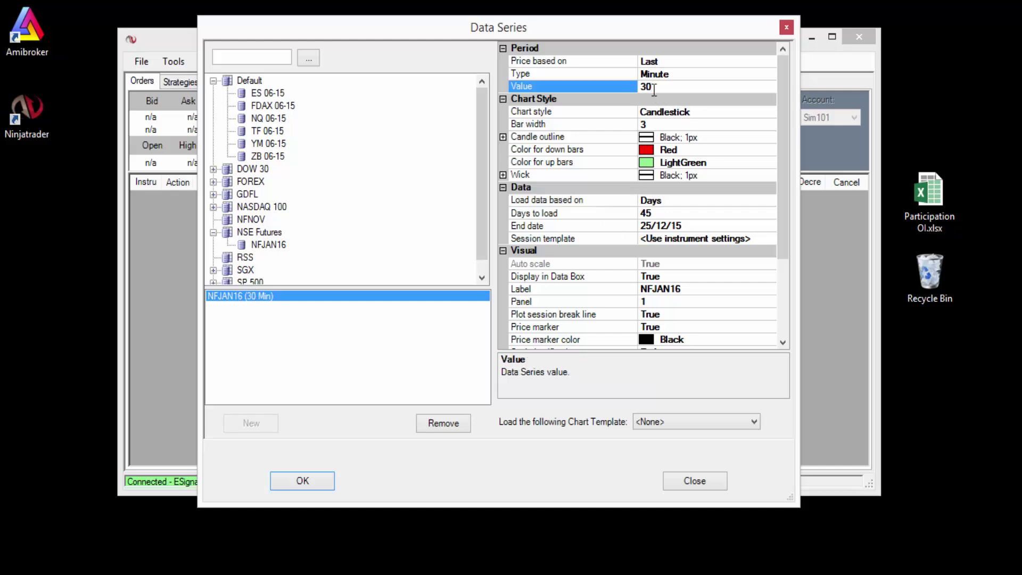
left_click(668, 74)
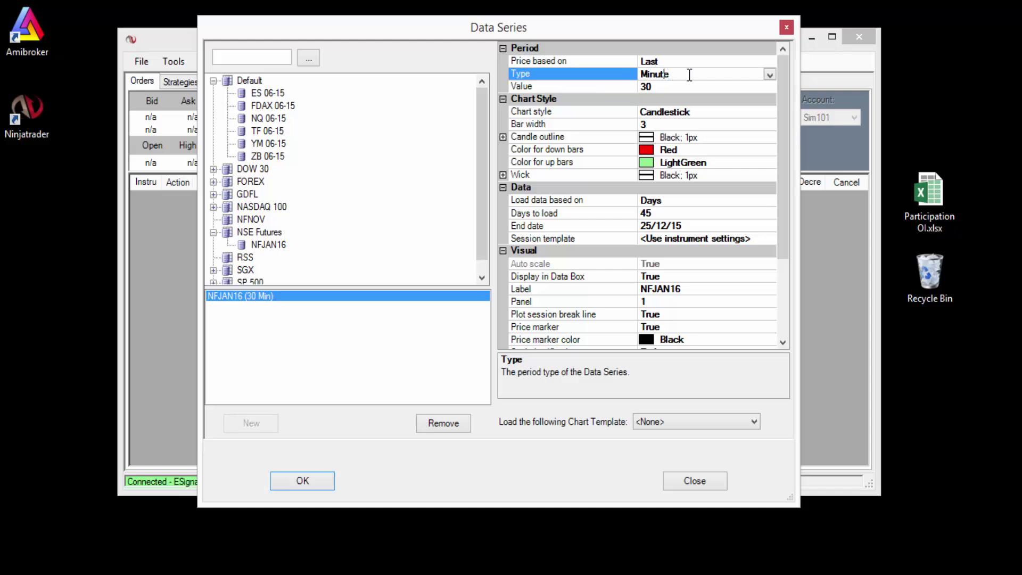
left_click(770, 75)
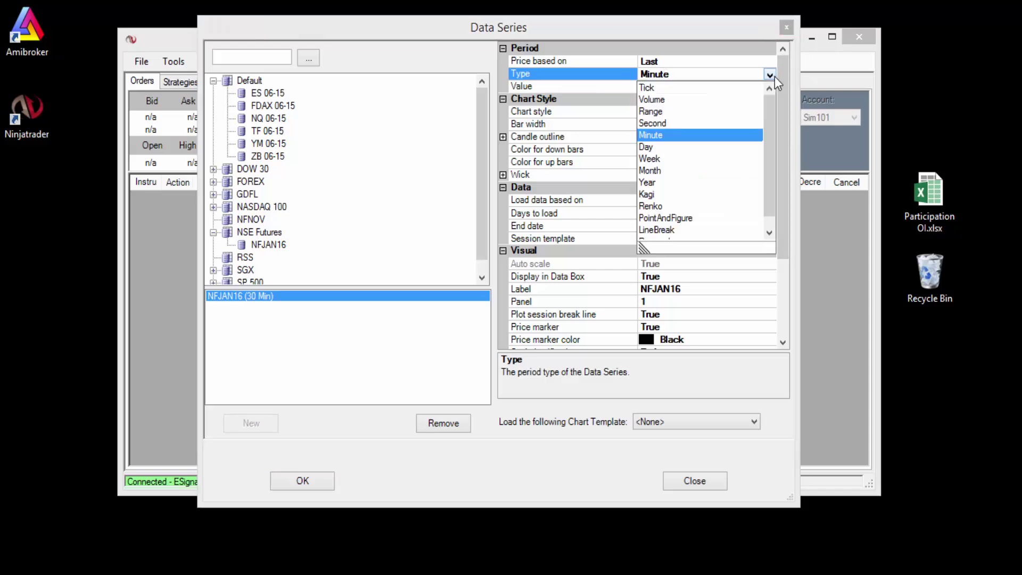
left_click(661, 140)
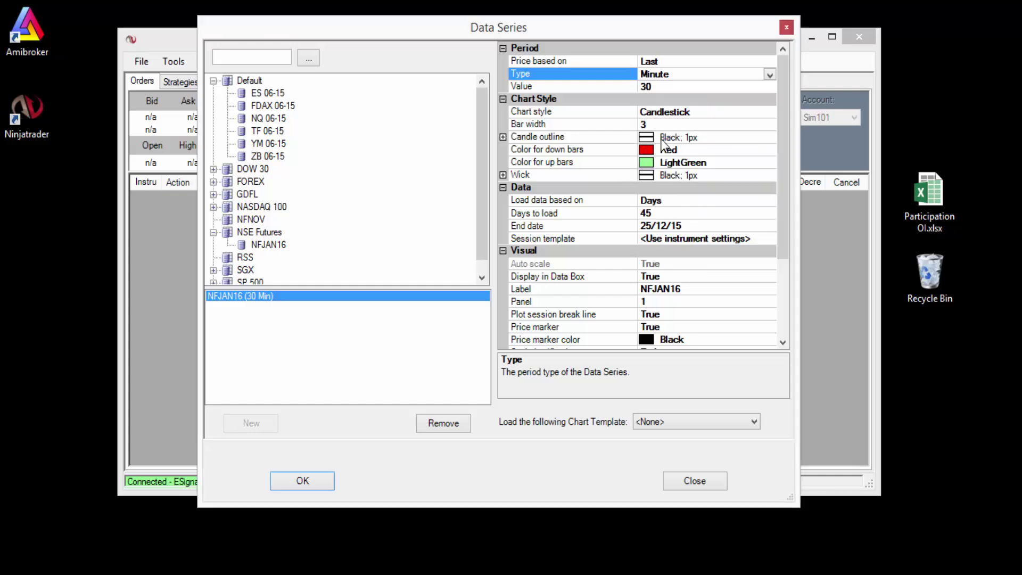
left_click(696, 113)
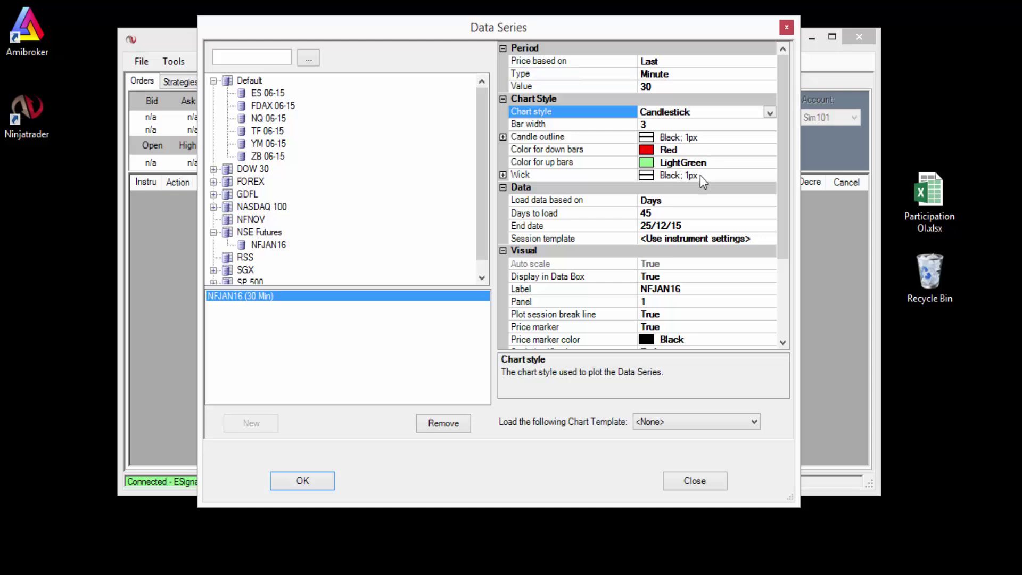
- Set Days to load to 45
left_click(659, 213)
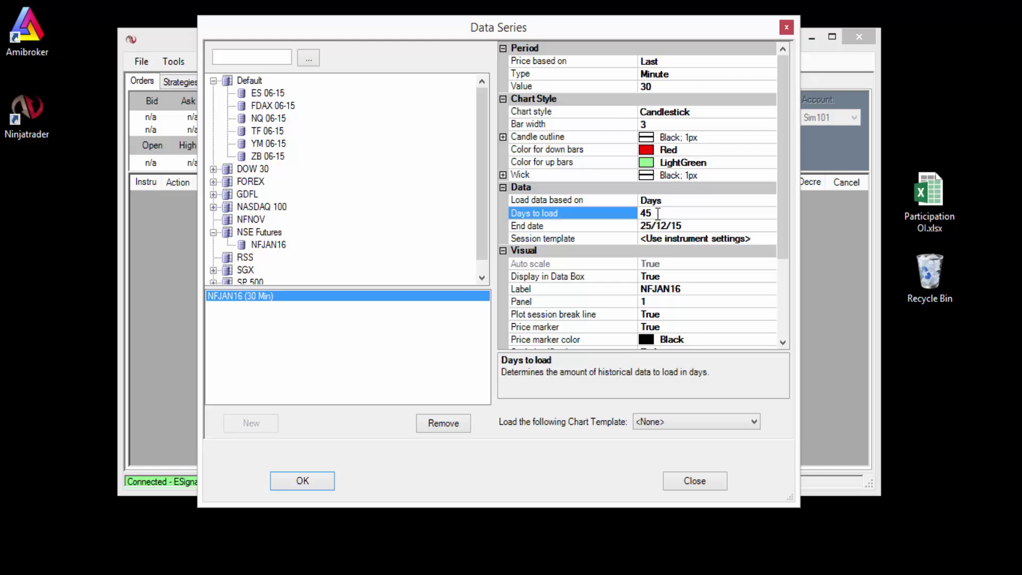
key("BackSpace")
key("BackSpace")
type("5")
key("BackSpace")
type("45")
- Open the NFJAN16 chart, switch it to 15-minute bars, then back to 30-minute bars
left_click(301, 481)
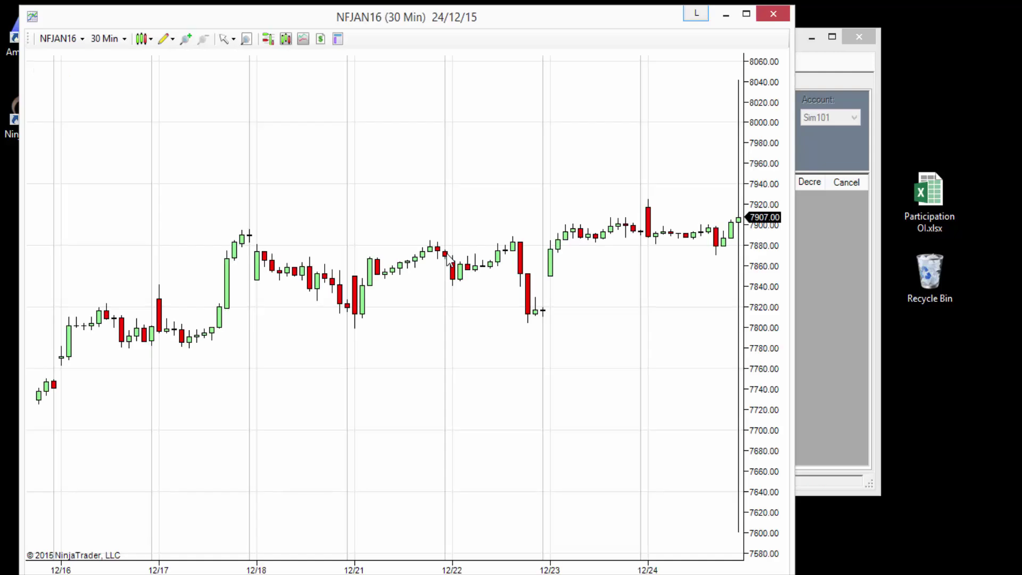
left_click(106, 39)
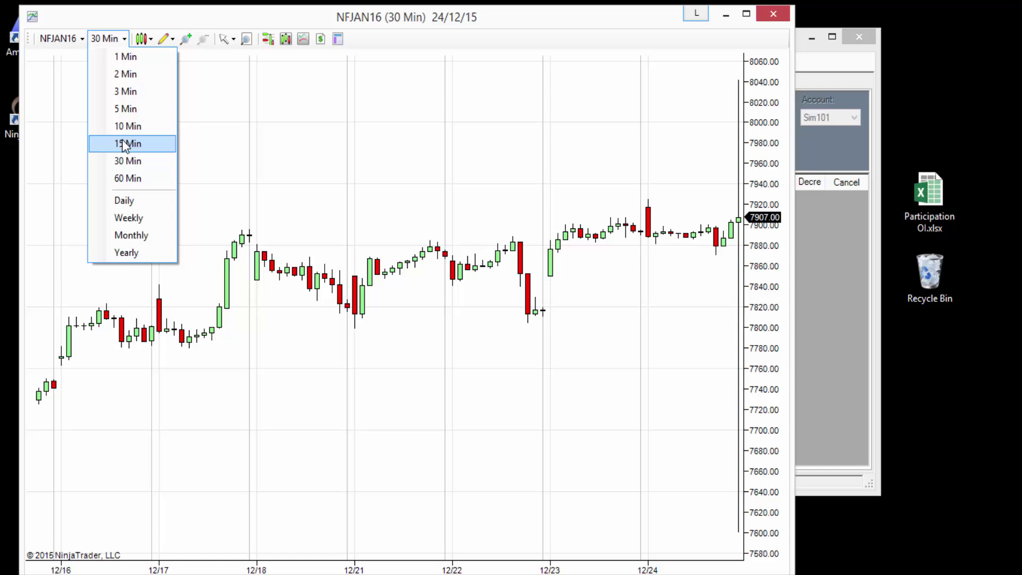
left_click(126, 145)
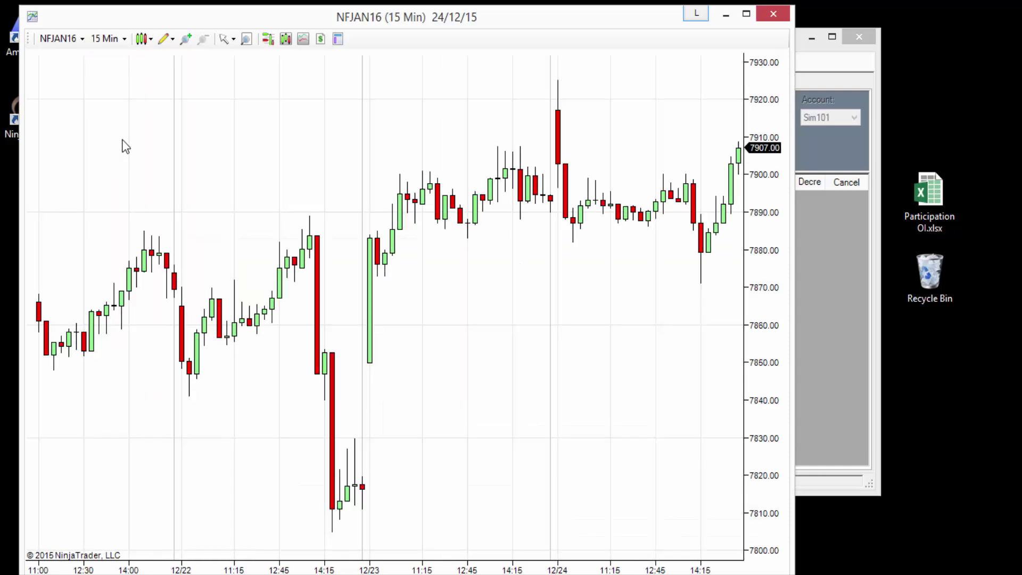
left_click(106, 39)
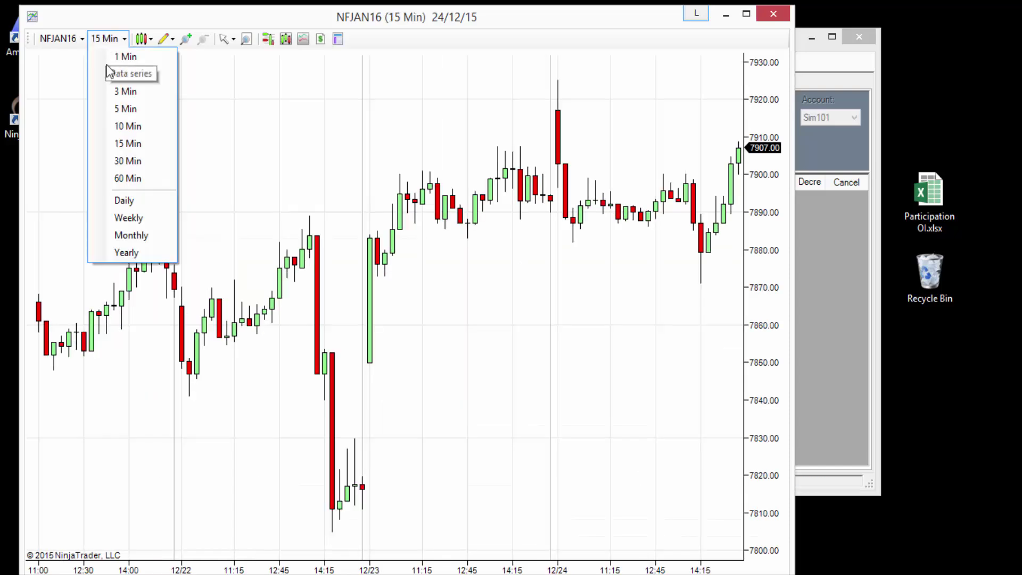
left_click(137, 161)
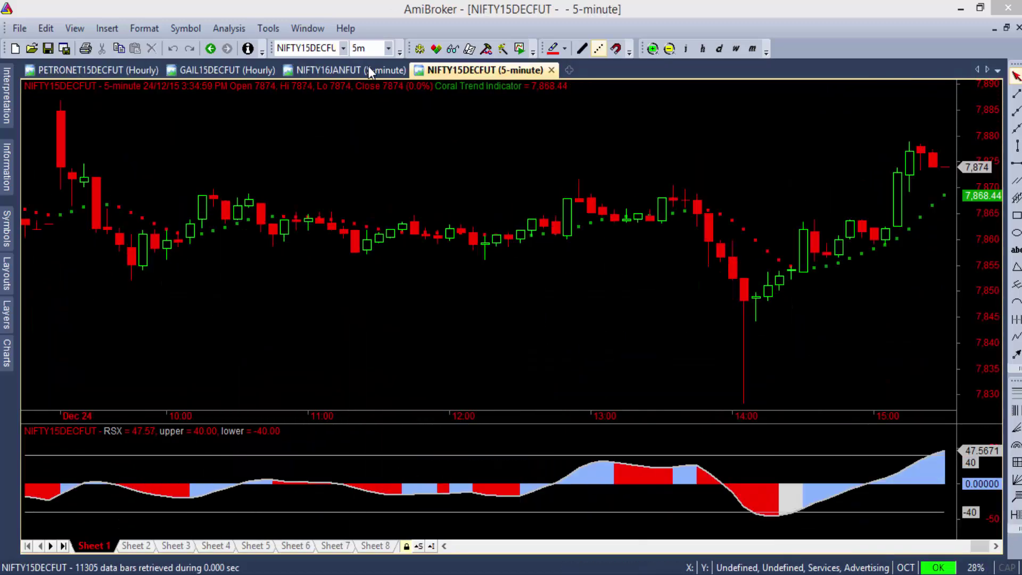
- Pick NIFTY16JANFUT from the symbol list and show its 5-minute chart tab
left_click(344, 47)
type("NIFTY")
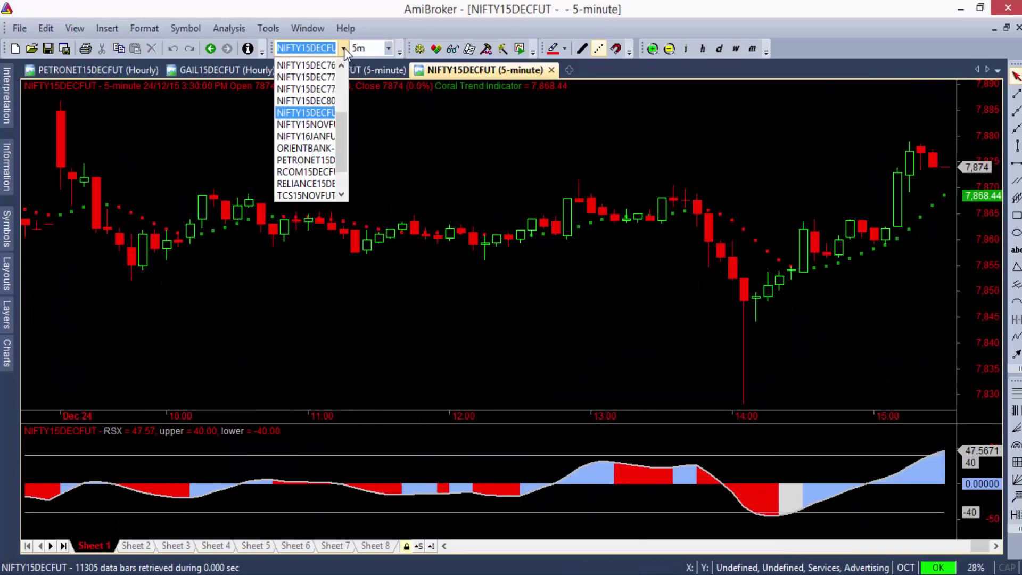
type("16JAN")
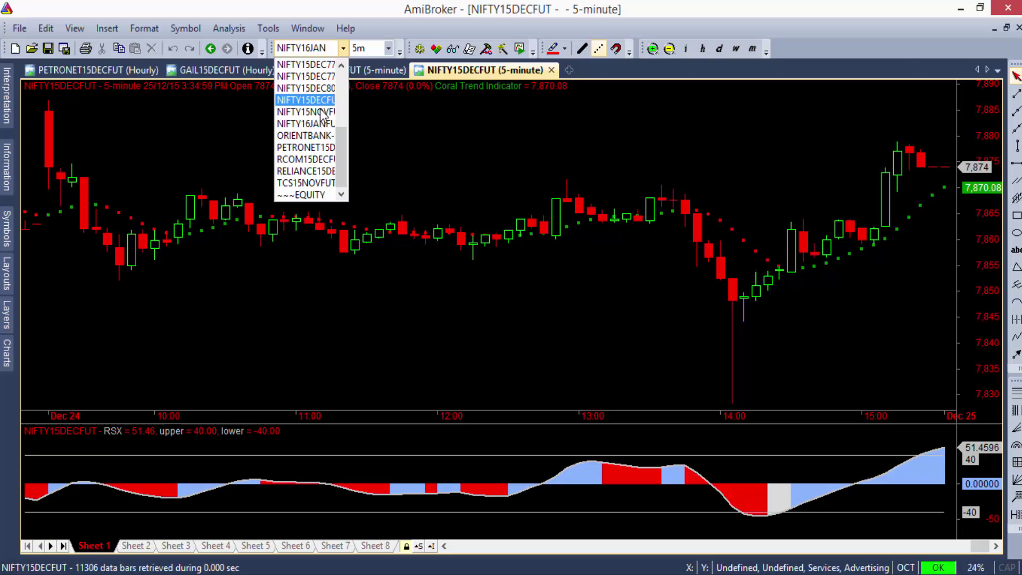
left_click(305, 123)
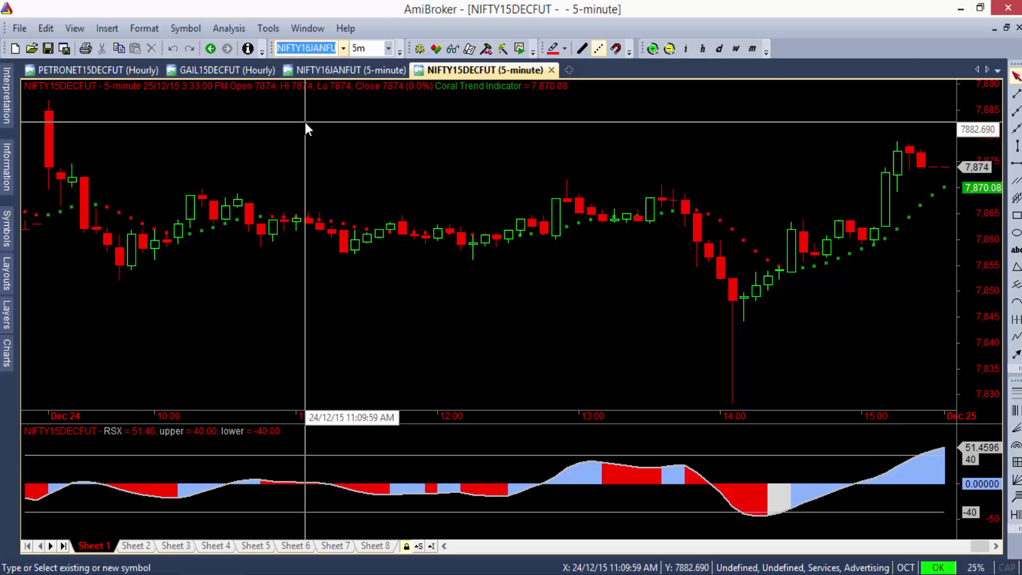
left_click(325, 73)
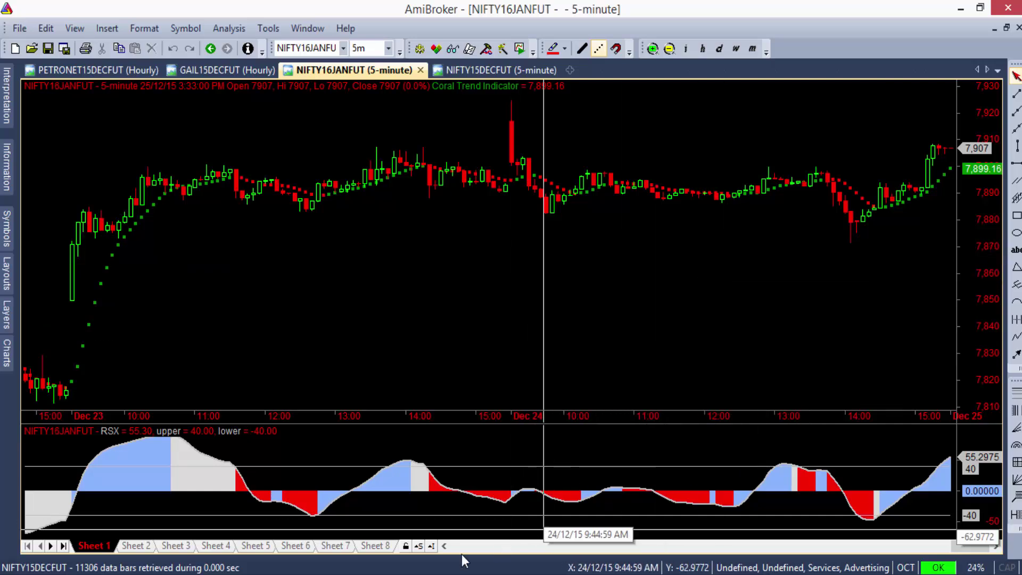
- Bring the NFJAN16 30-minute chart window to the front and reposition it beside AmiBroker
mouse_move(462, 573)
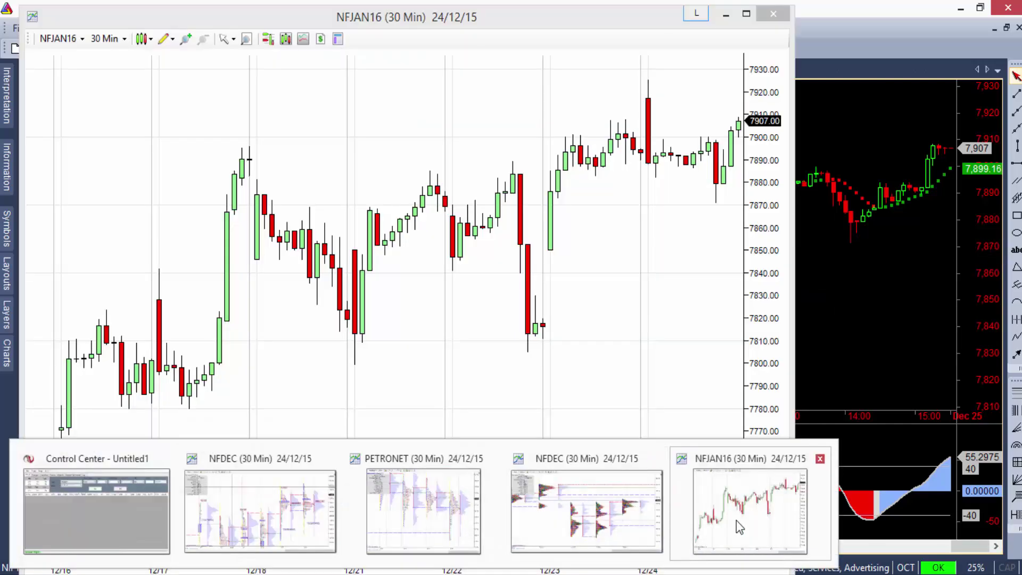
left_click(735, 519)
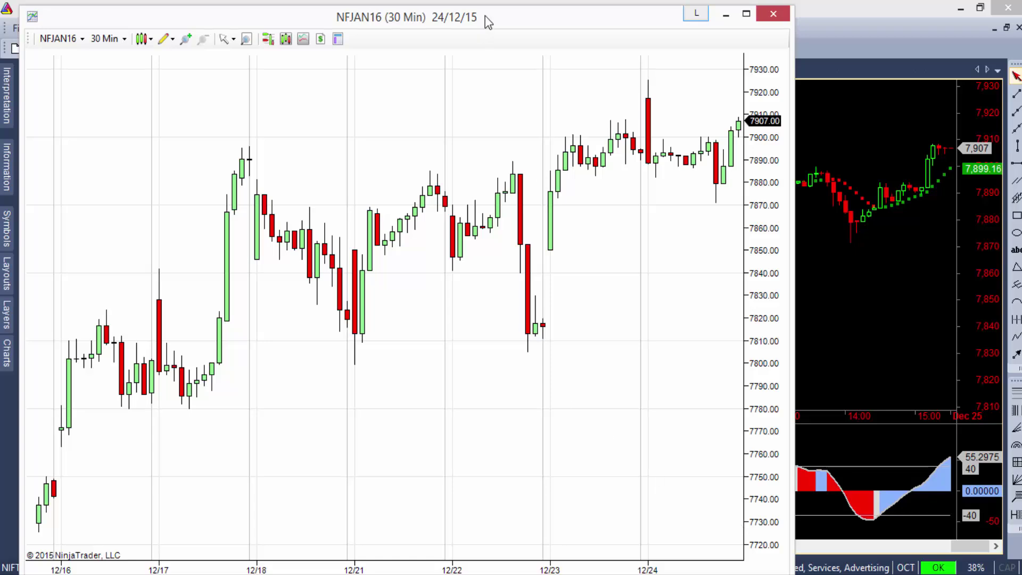
mouse_move(475, 18)
left_mouse_down()
mouse_move(442, 18)
mouse_move(475, 30)
mouse_move(519, 101)
mouse_move(501, 34)
mouse_move(483, 15)
left_mouse_up()
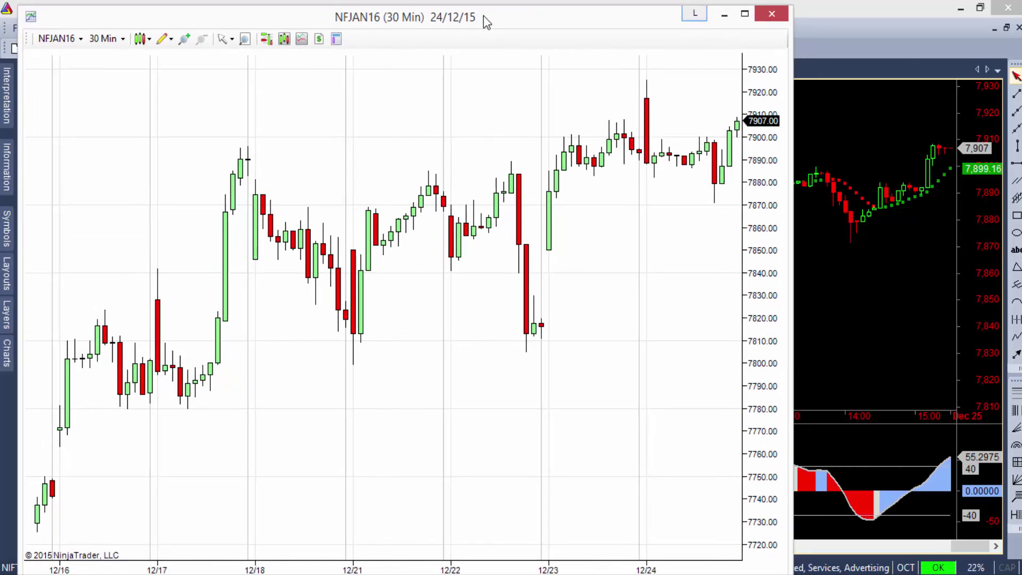